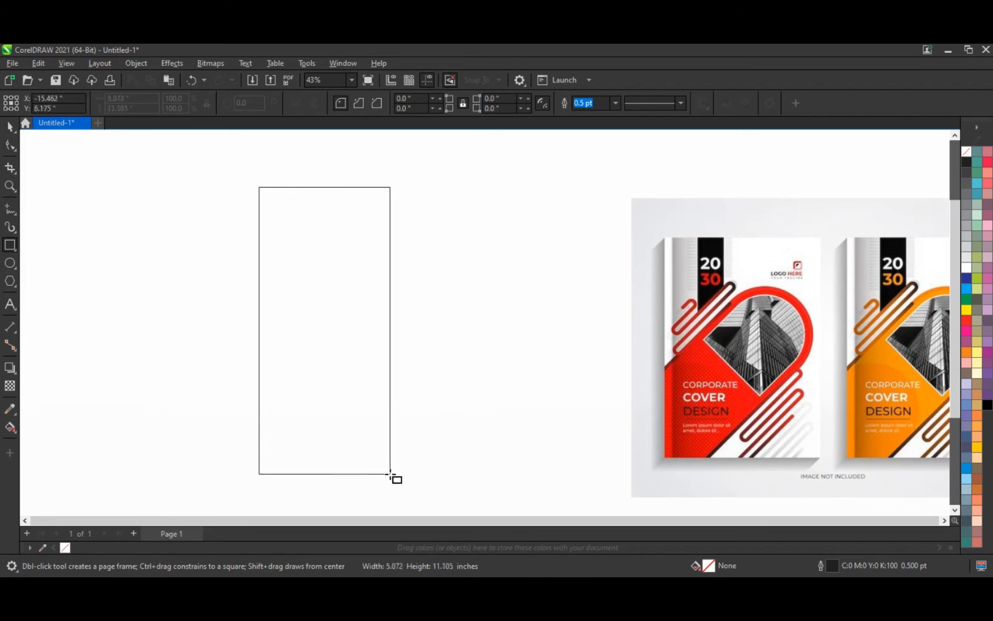
Draw a tall rectangle about 5.07 × 11.23 inches and fully round its two upper corners to 2.536 inches to form an arch.
left_click_drag(390, 474, 389, 476)
key("F10")
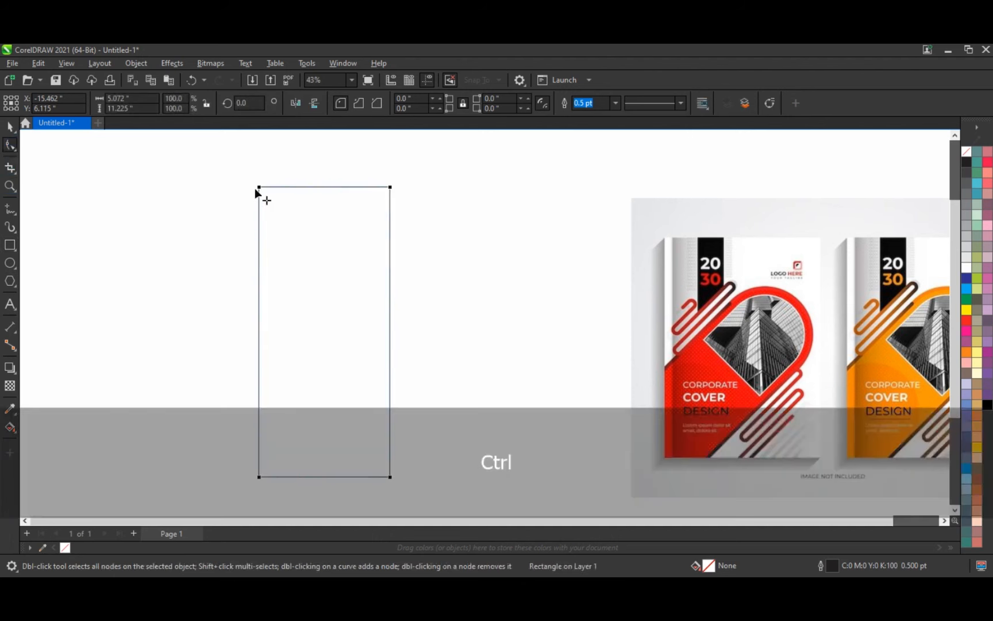
left_click_drag(257, 189, 290, 308)
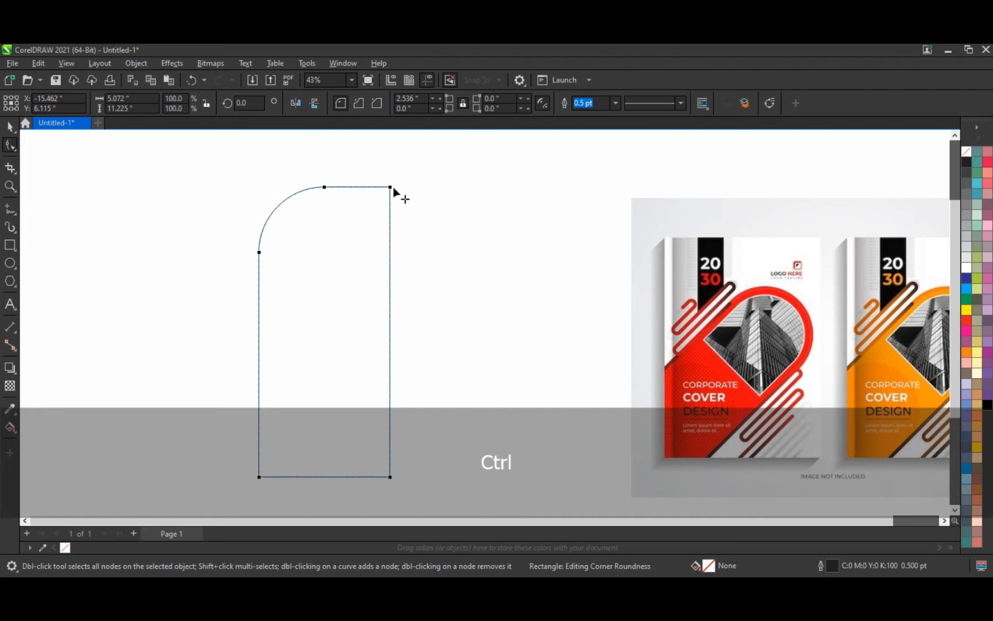
left_click_drag(377, 330, 377, 330)
left_click(10, 126)
left_click(89, 300)
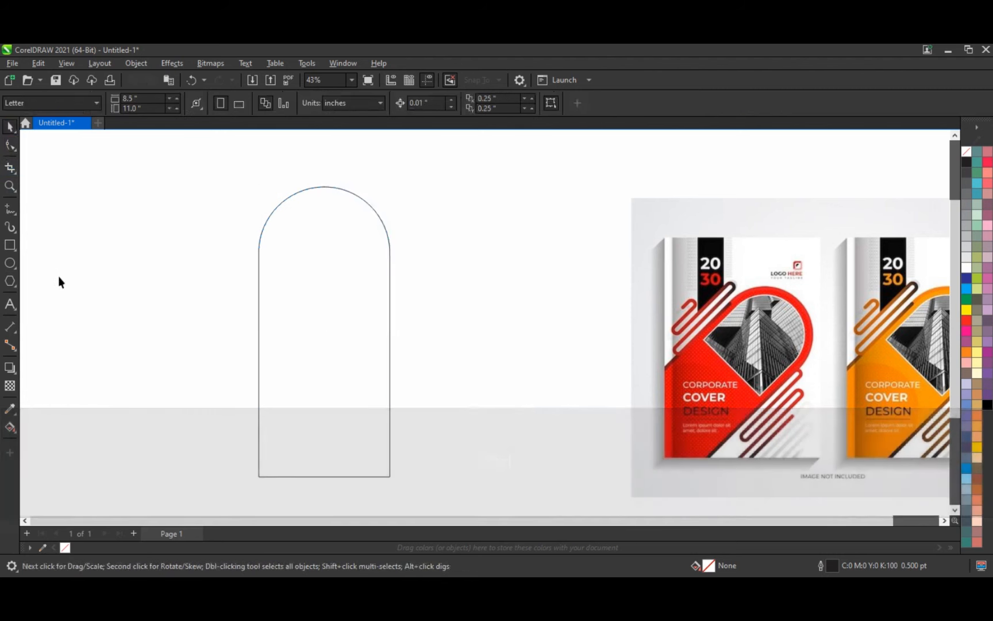
Draw a narrow vertical rectangle about 0.58 × 5.24 inches beside the arch and round all its corners to 0.288 inches.
left_click(7, 245)
left_click_drag(430, 250, 446, 385)
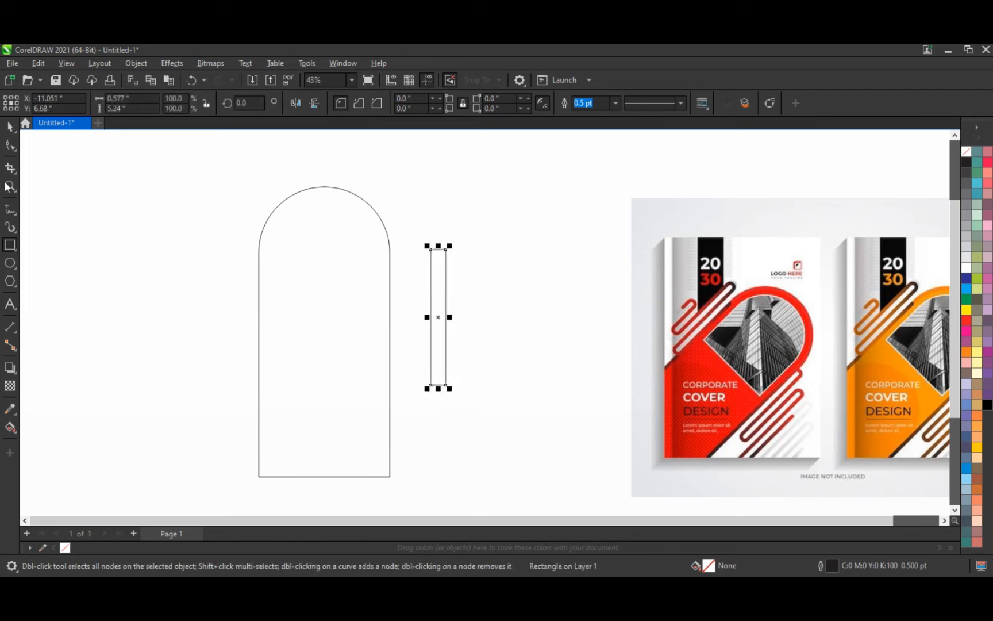
key("z")
left_click_drag(497, 405, 497, 405)
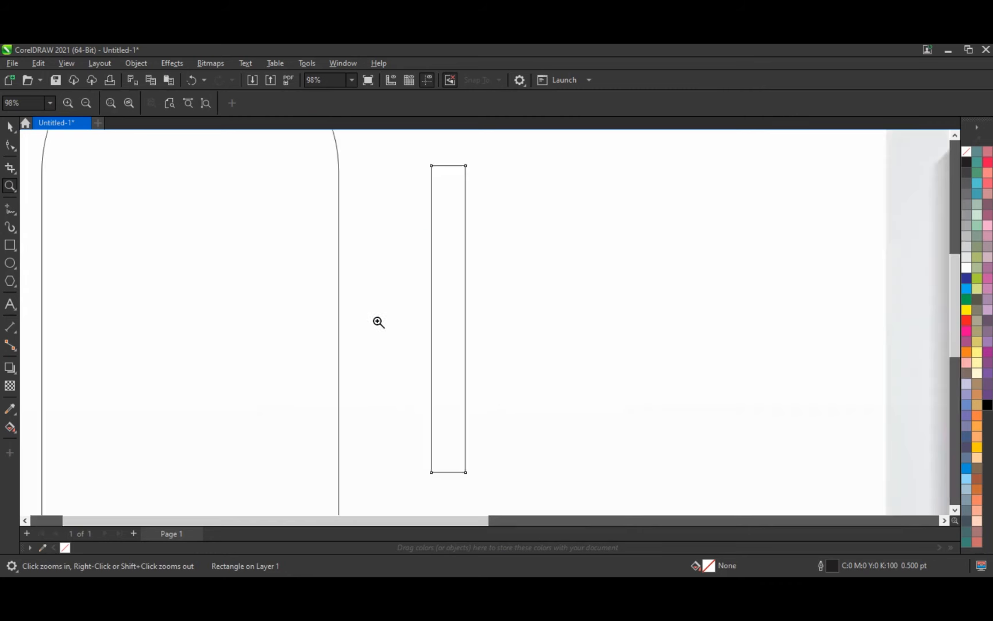
left_click(9, 149)
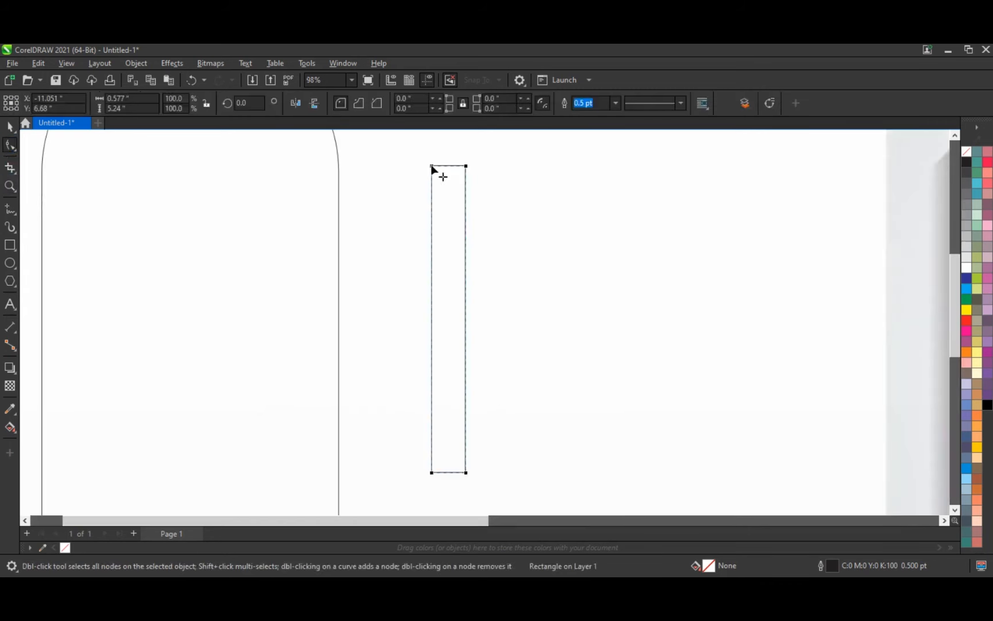
left_click_drag(432, 166, 332, 268)
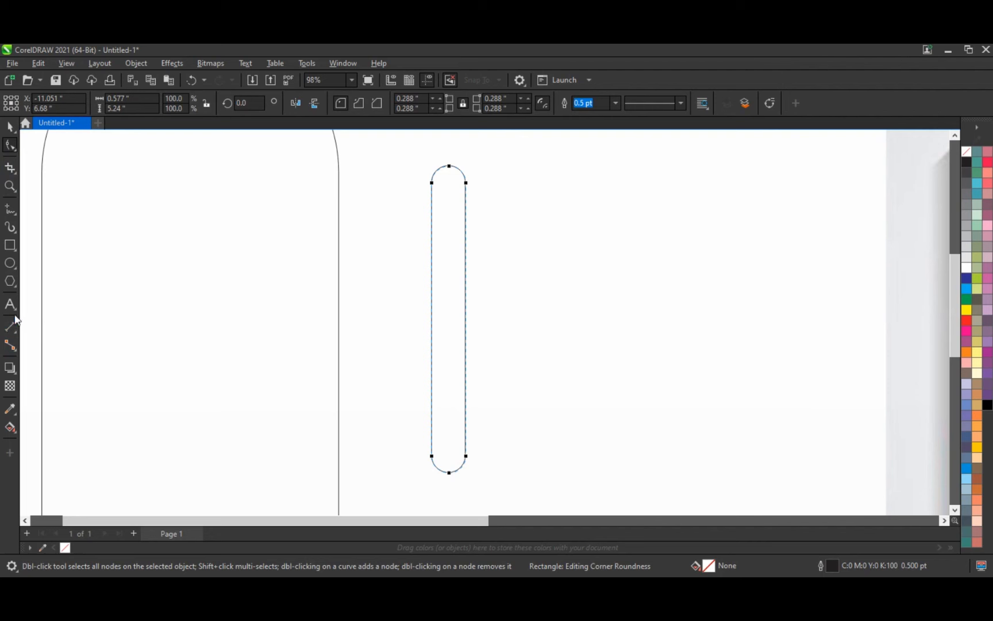
Add a 0.12-inch inward contour to the narrow capsule, break it apart, and combine the two outlines into one ring.
left_click(17, 374)
left_click(36, 381)
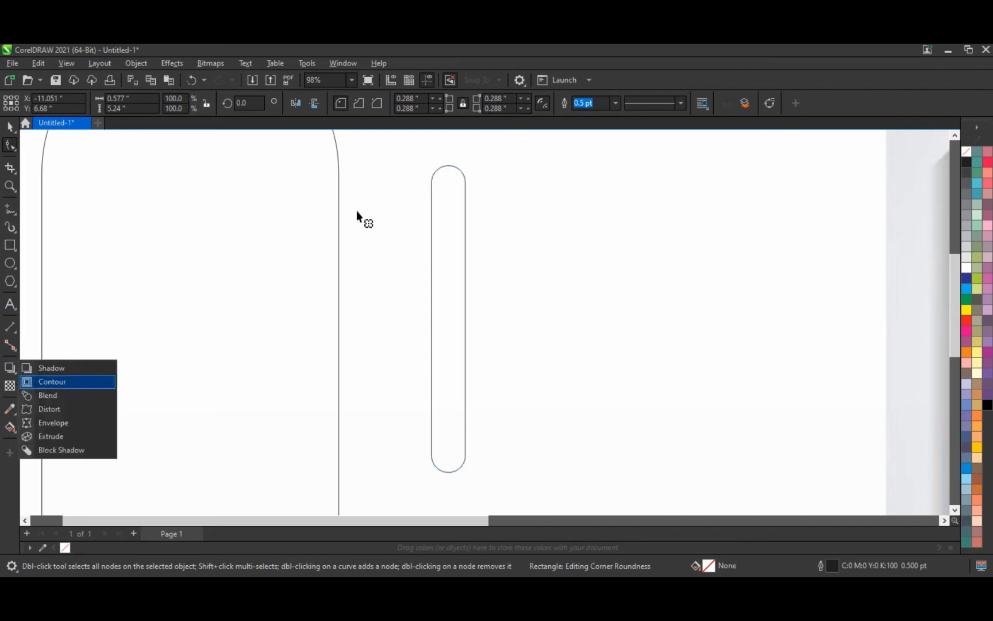
left_click_drag(448, 167, 449, 176)
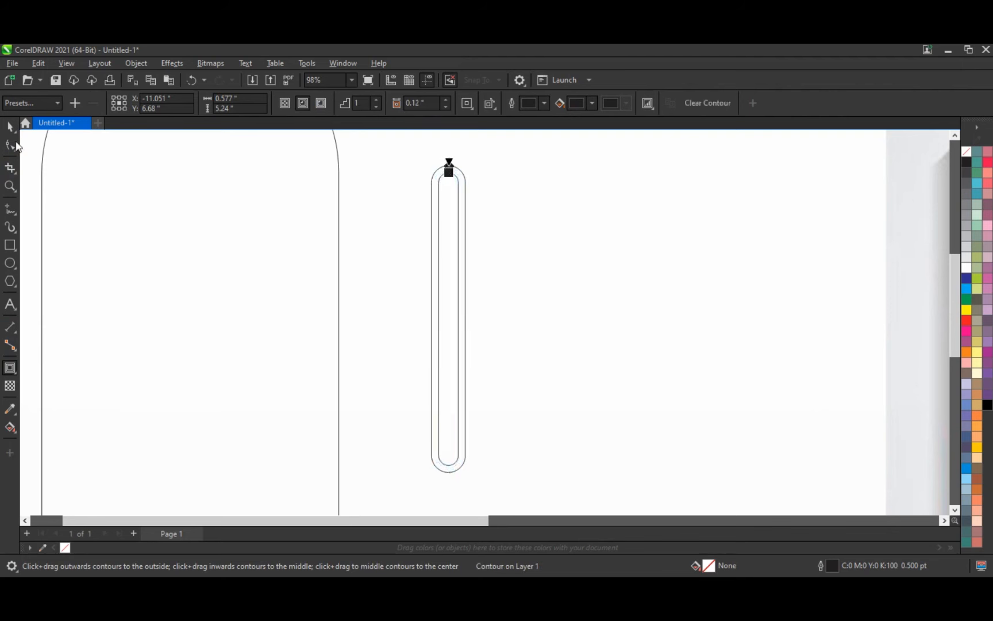
left_click(10, 126)
left_click(137, 63)
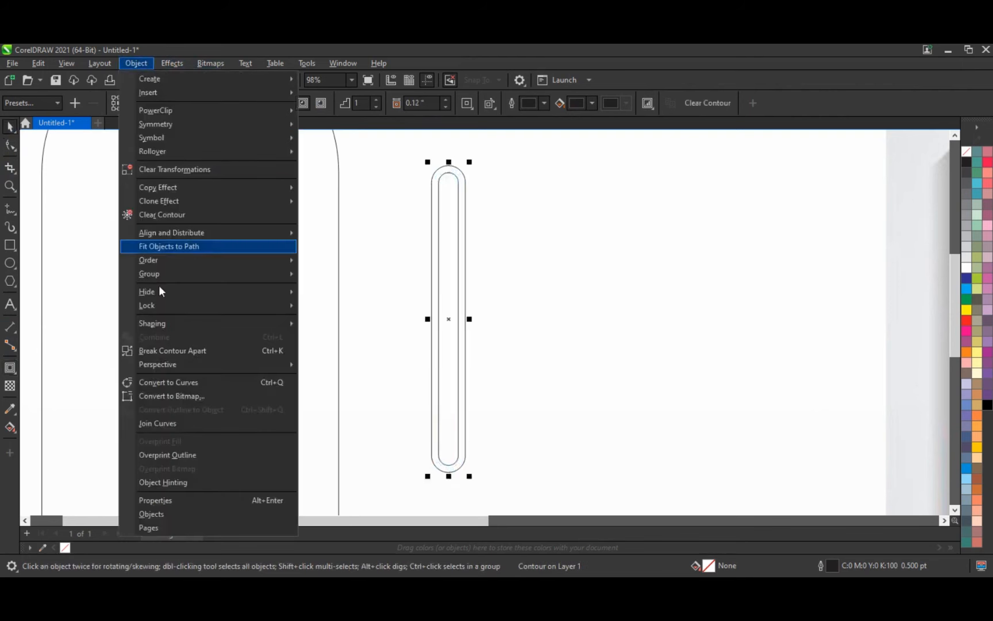
left_click(164, 347)
left_click_drag(399, 158, 488, 476)
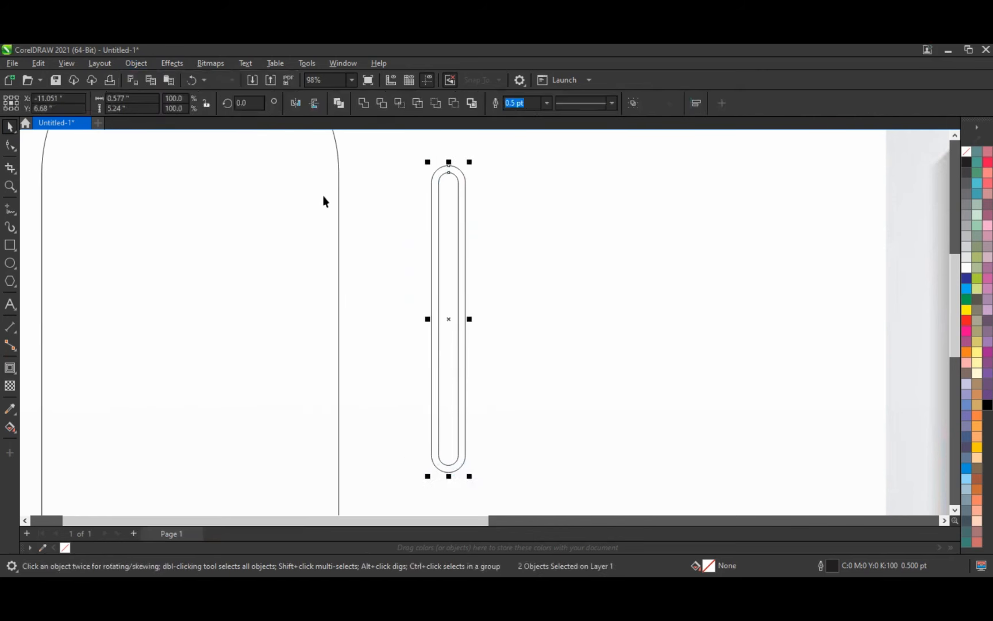
left_click(337, 105)
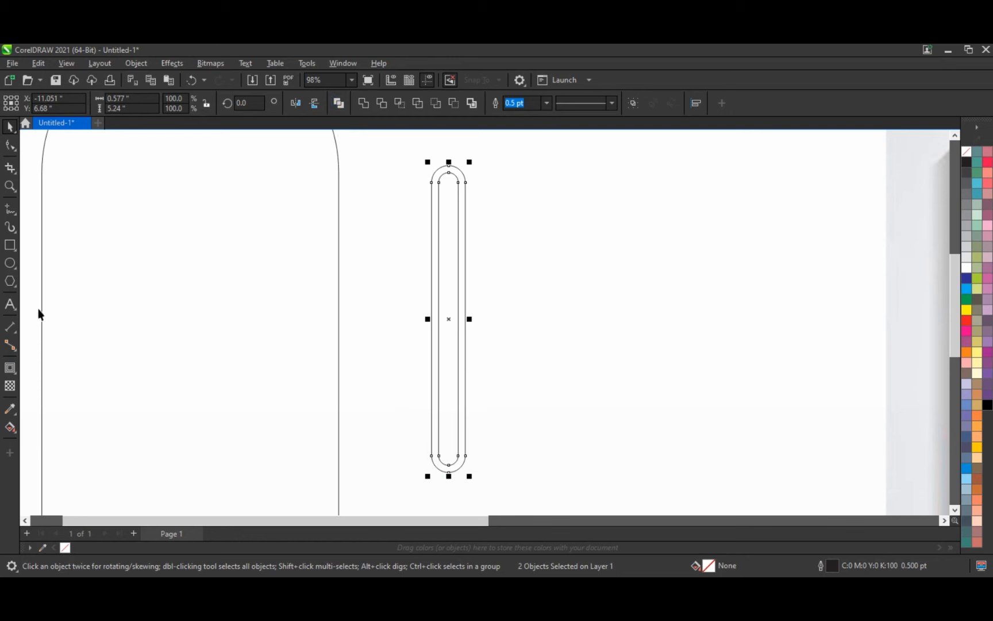
Cut off the capsule's lower end with a rectangle of about 1.03 × 0.81 inches, then delete the cutting rectangle.
left_click(9, 245)
left_click_drag(477, 484, 416, 436)
left_click(10, 127)
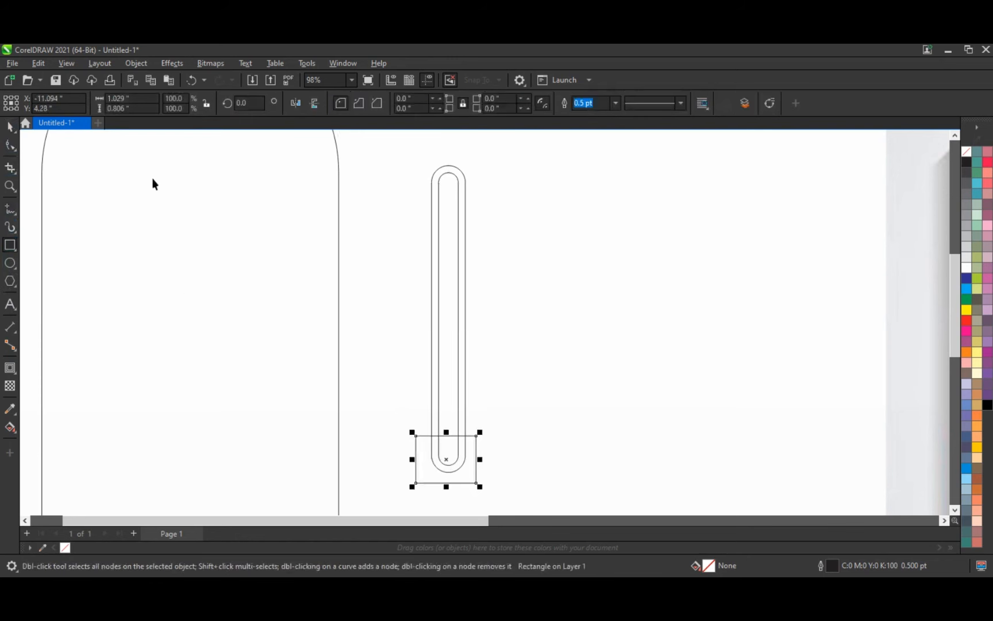
left_click(460, 172, "shift")
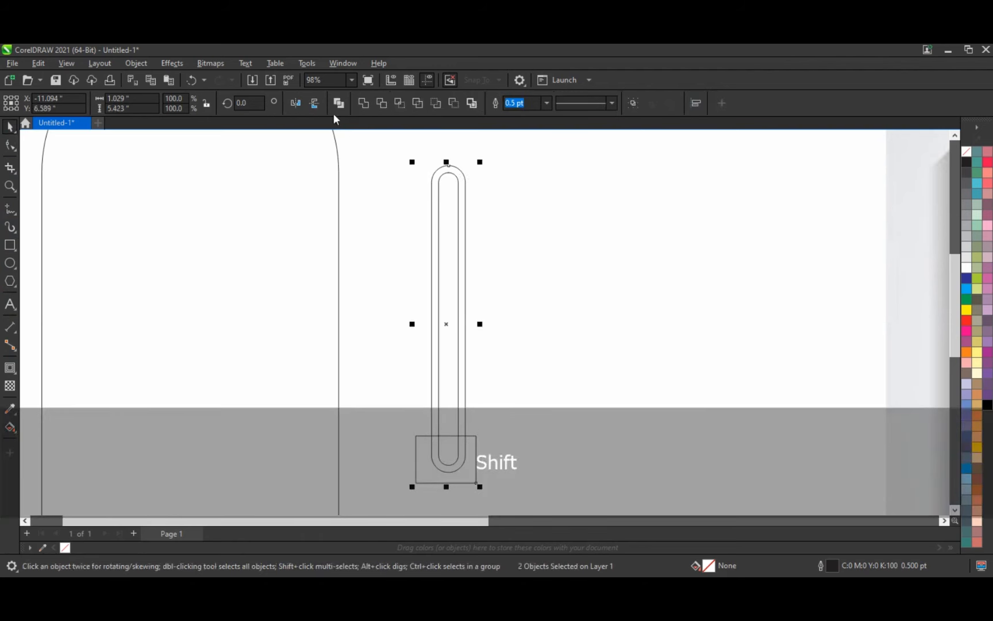
left_click(381, 103)
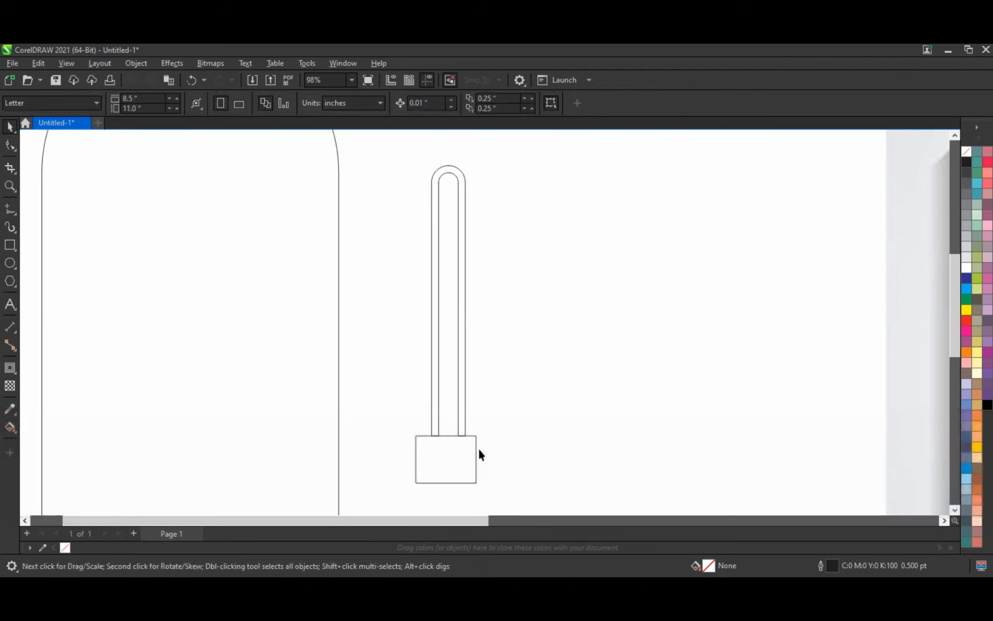
left_click(476, 448)
key("Delete")
Fill the open loop with black, duplicate it so adjacent legs overlap, flip the copy vertically, and nudge it down.
left_click(461, 389)
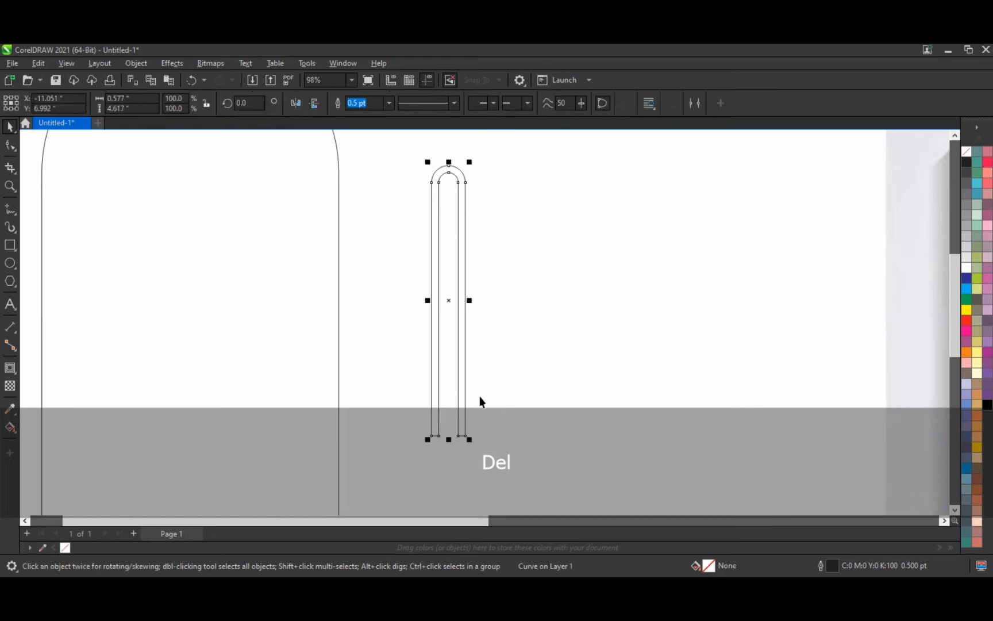
left_click(966, 161)
left_click_drag(427, 299, 495, 315)
left_click(495, 315)
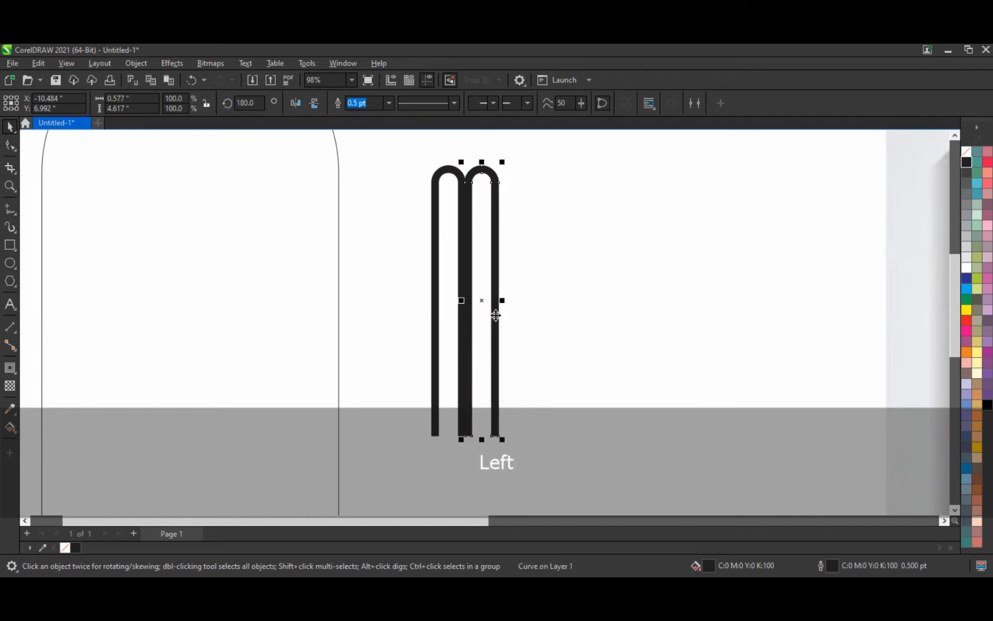
key("Left")
left_click(320, 106)
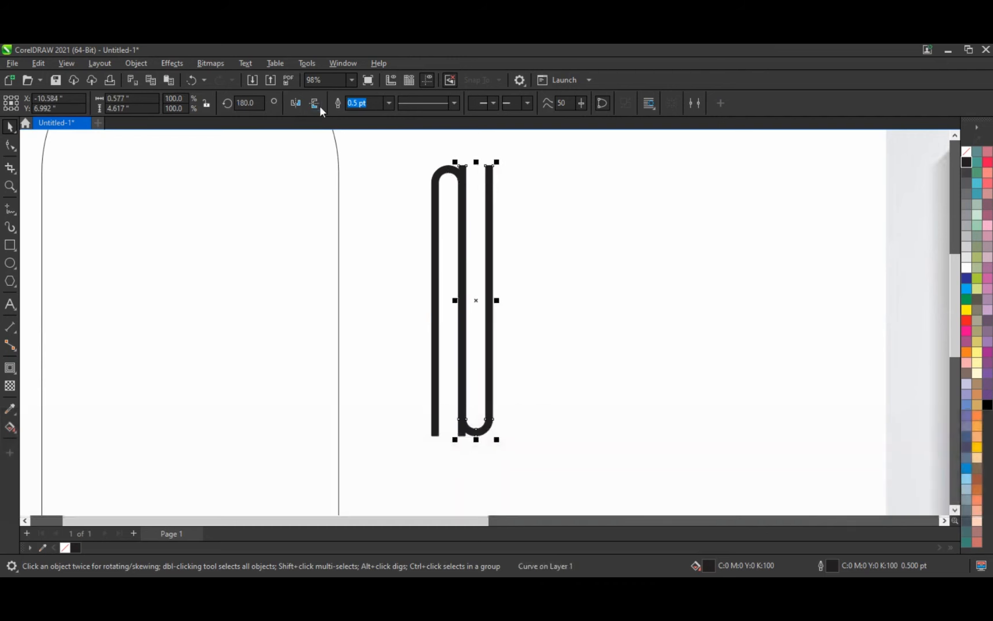
key("Down")
key("Down")
key("Down")
key("Down")
Duplicate the flipped loop onto its outer leg, mirror the copy vertically, and nudge it up to continue the zigzag.
left_click_drag(453, 321, 512, 320)
key("Left")
left_click(317, 105)
key("Up")
key("Up")
key("Up")
key("Up")
Add a fourth loop at the end of the zigzag by duplicating the third, mirroring it vertically, and nudging it down.
left_click_drag(481, 300, 539, 300)
key("Left")
left_click(317, 105)
key("Down")
key("Down")
key("Down")
key("Down")
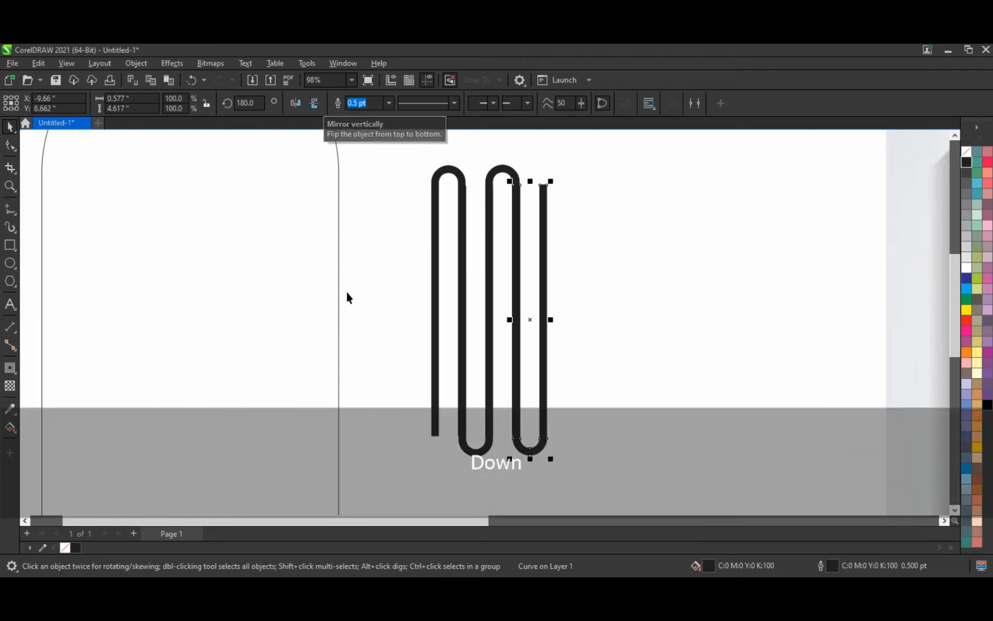
Shift the last three zigzag loops down about 0.66 inches and slightly left to stagger them against the first loop.
scroll(347, 297, "down", 1)
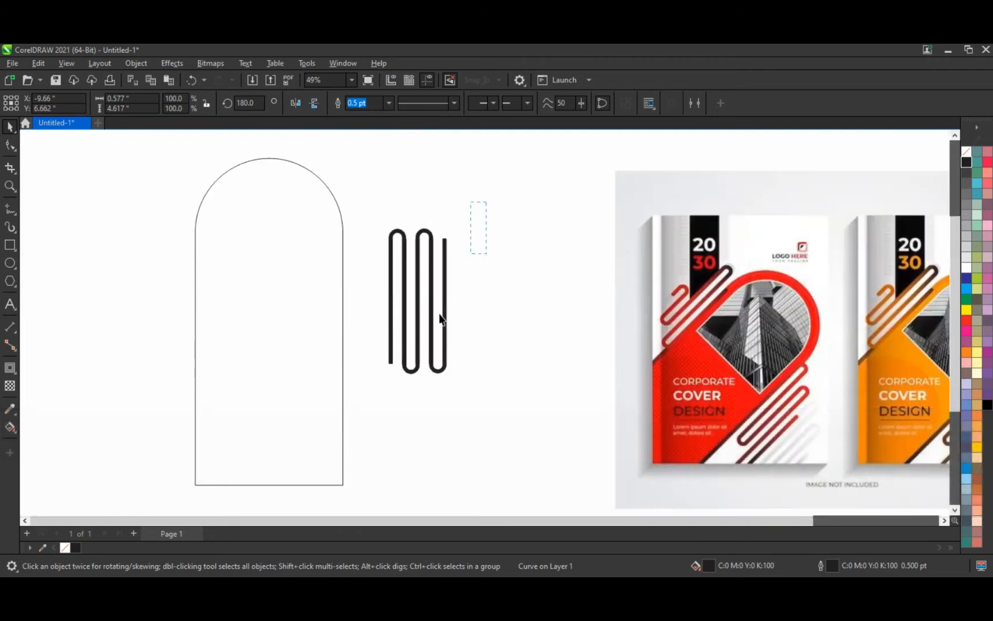
left_click_drag(441, 319, 398, 402)
key("Down")
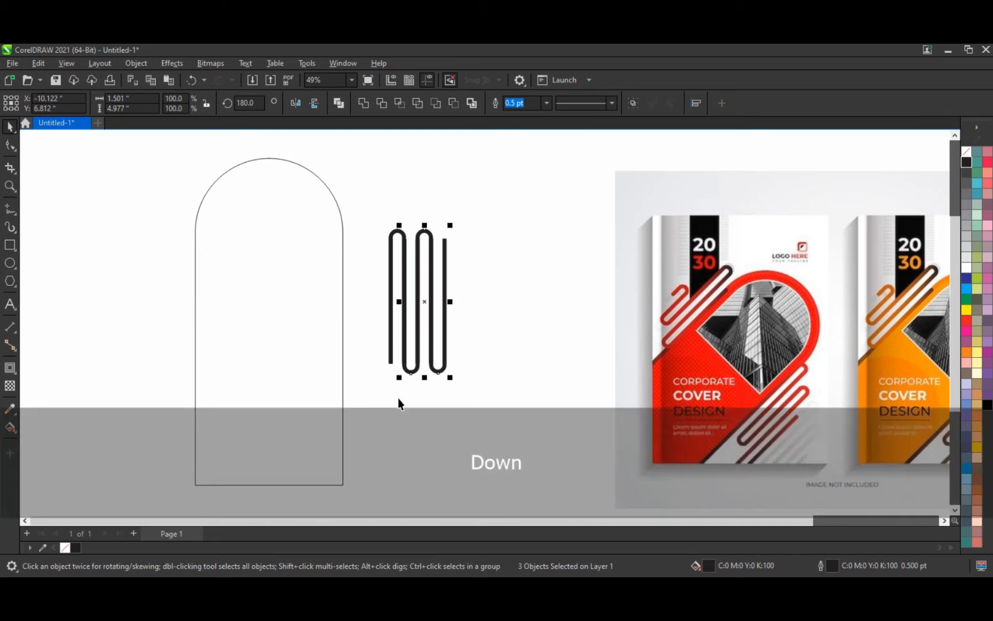
key("Down")
key("Down")
key("Down")
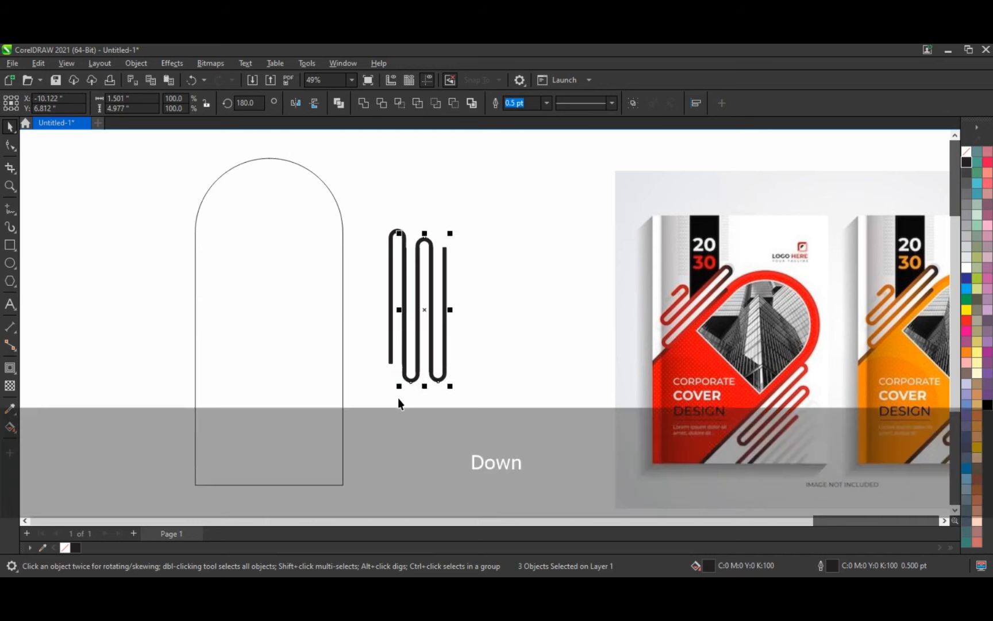
key("Left")
key("Down")
key("Down")
key("Down")
key("Down")
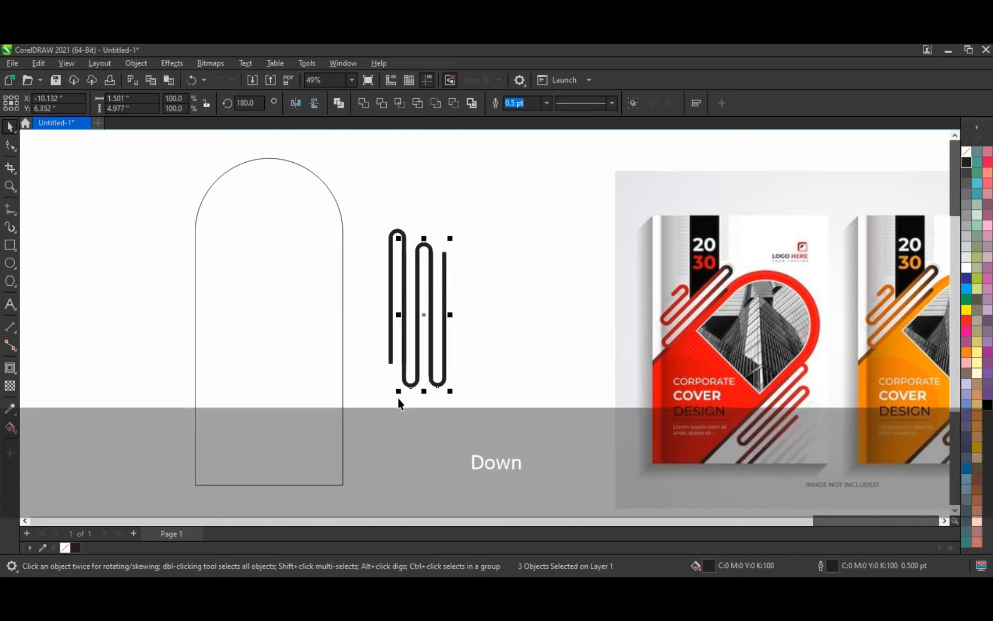
key("Down")
key("Down")
key("Down")
key("Down")
key("Down")
key("Down")
key("Down")
key("Down")
key("Down")
key("Down")
key("Down")
key("Down")
key("Down")
key("Down")
key("Down")
key("Down")
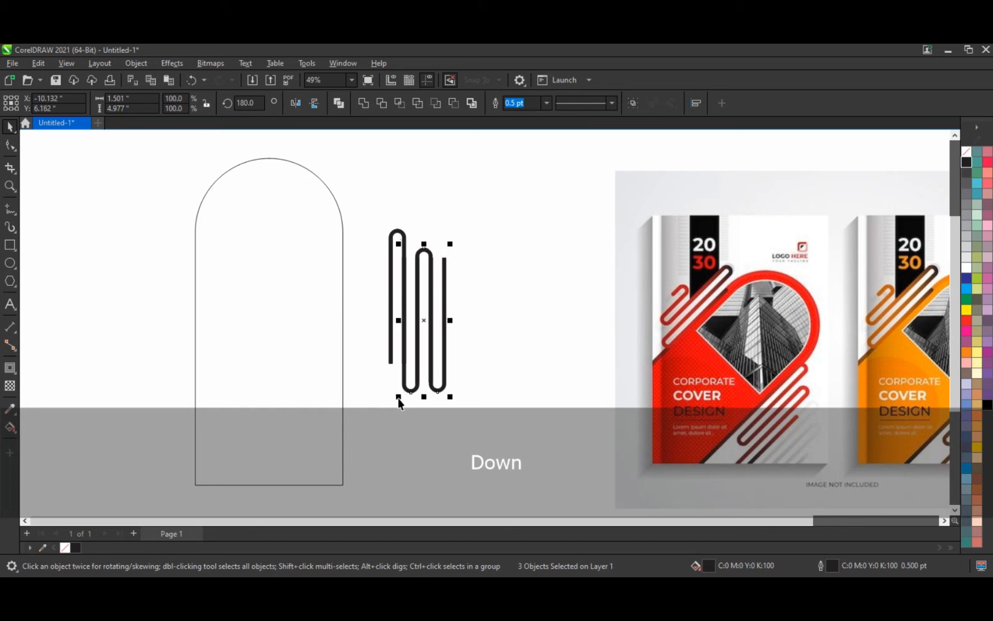
Place the complete zigzag against the arch's right edge and a copy of it against the arch's left edge.
left_click_drag(365, 209, 488, 428)
left_click_drag(420, 315, 172, 297)
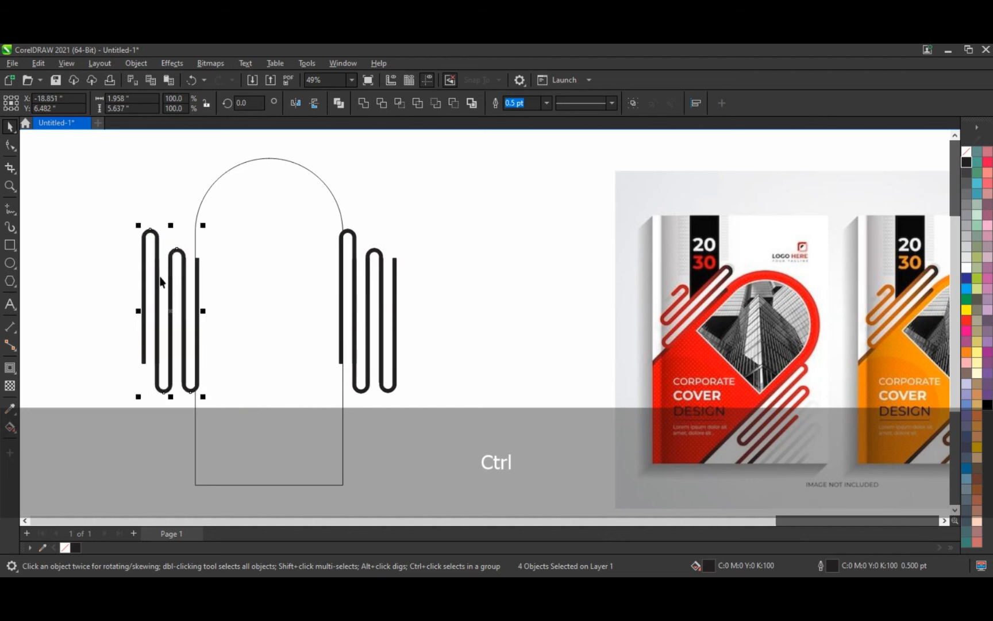
left_click(109, 261)
Shorten the outermost left leg of the left zigzag by moving its lower end nodes upward.
left_click(145, 315)
left_click(11, 146)
left_click_drag(125, 337, 144, 294)
key("ctrl+q")
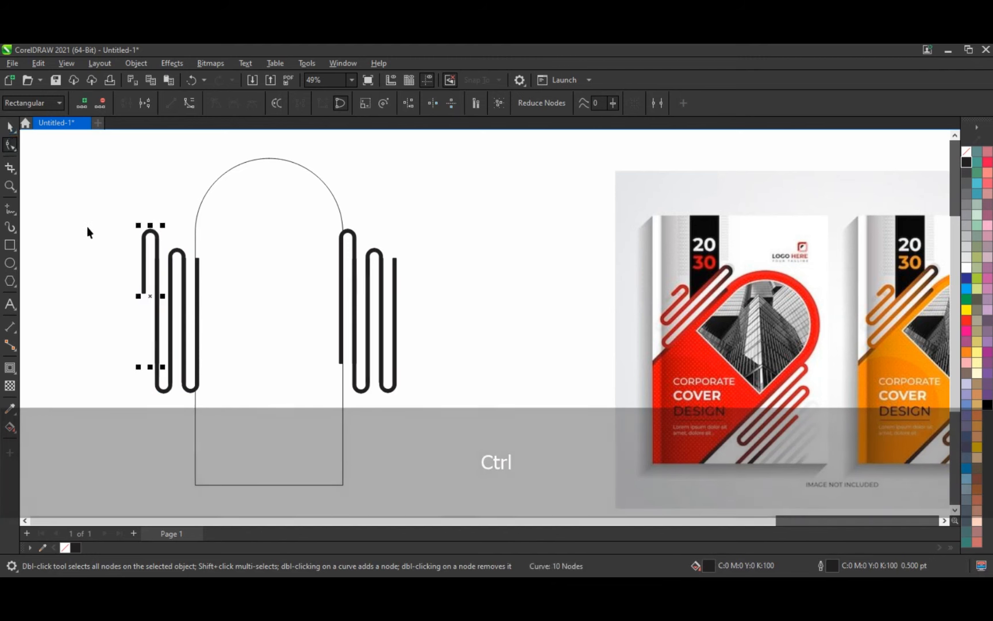
Move the whole left zigzag up about 0.95 inches along the arch's edge.
key("space")
left_click_drag(85, 197, 233, 431)
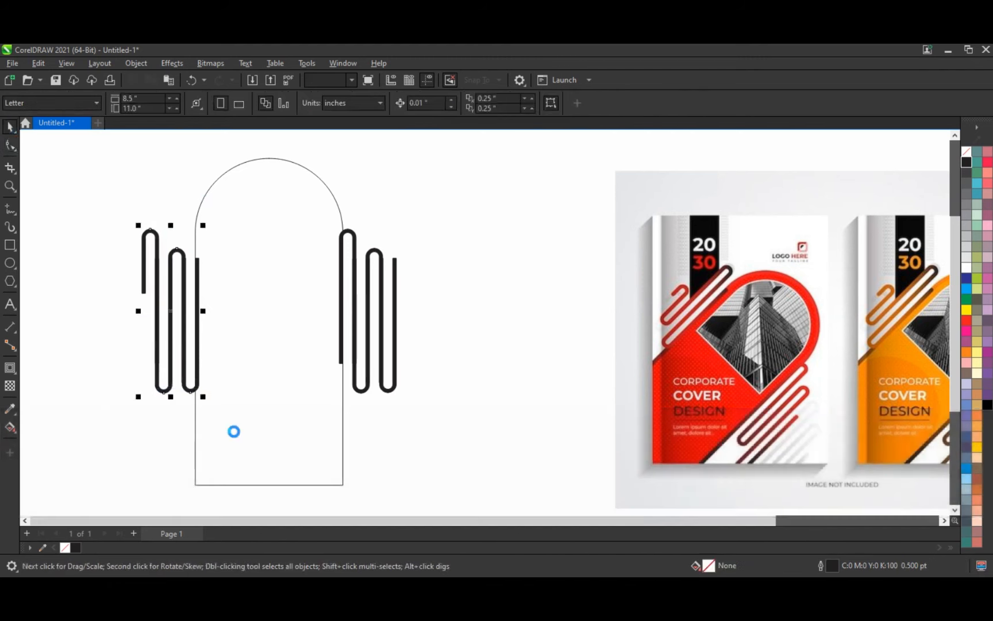
key("Up")
key("Up")
key("Up")
key("Up")
key("Up")
key("Up")
key("Up")
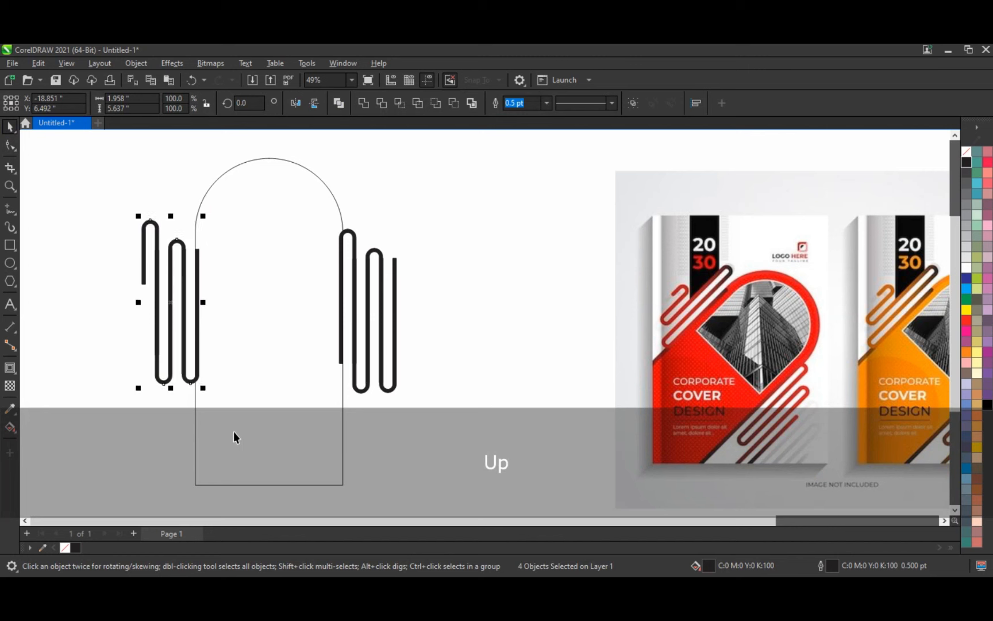
key("Up")
key("Up")
key("Up")
key("Up")
key("Up")
key("Up")
key("Up")
key("Up")
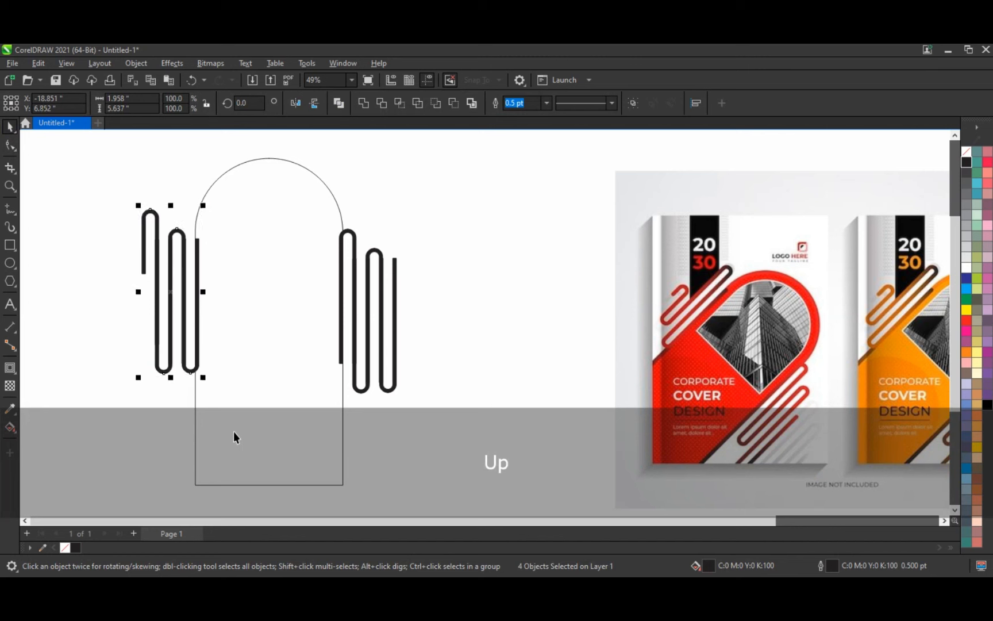
key("Up")
key("Up")
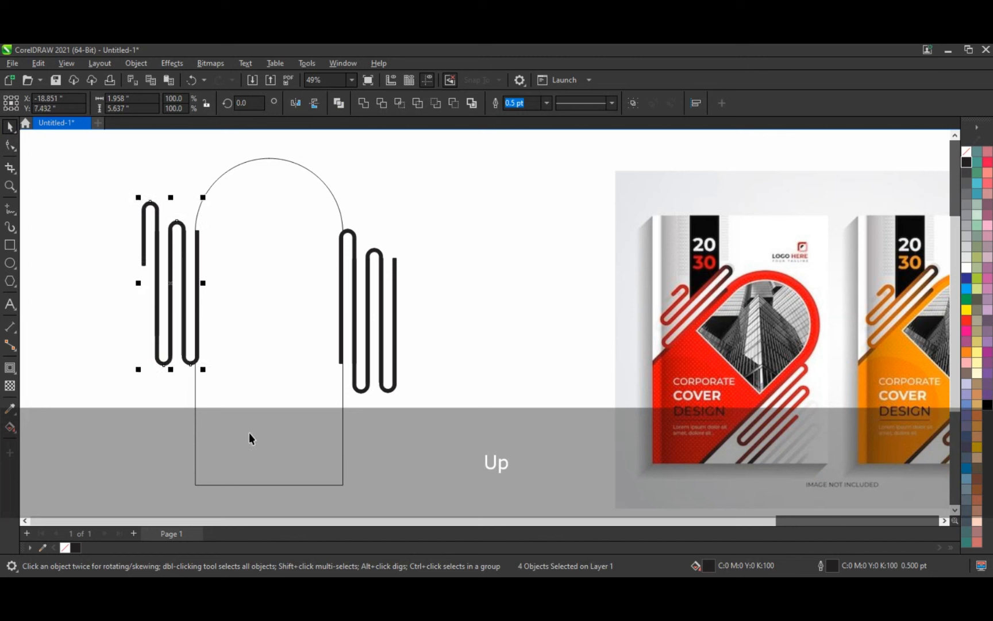
Add a 0.425-inch inward contour to the arch and break the contour apart.
left_click(190, 399)
left_click(10, 368)
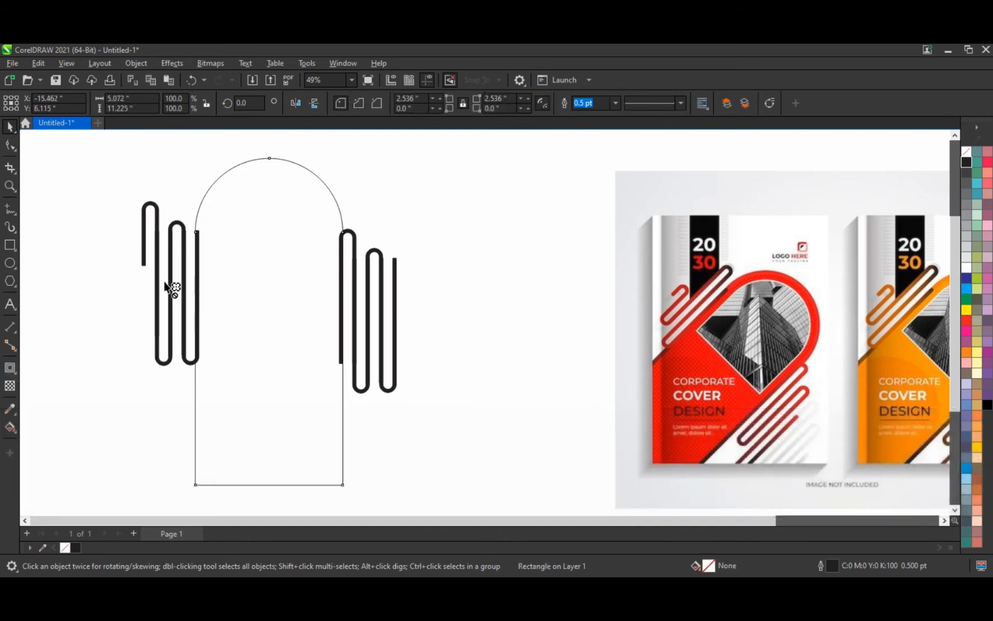
left_click_drag(269, 168, 270, 172)
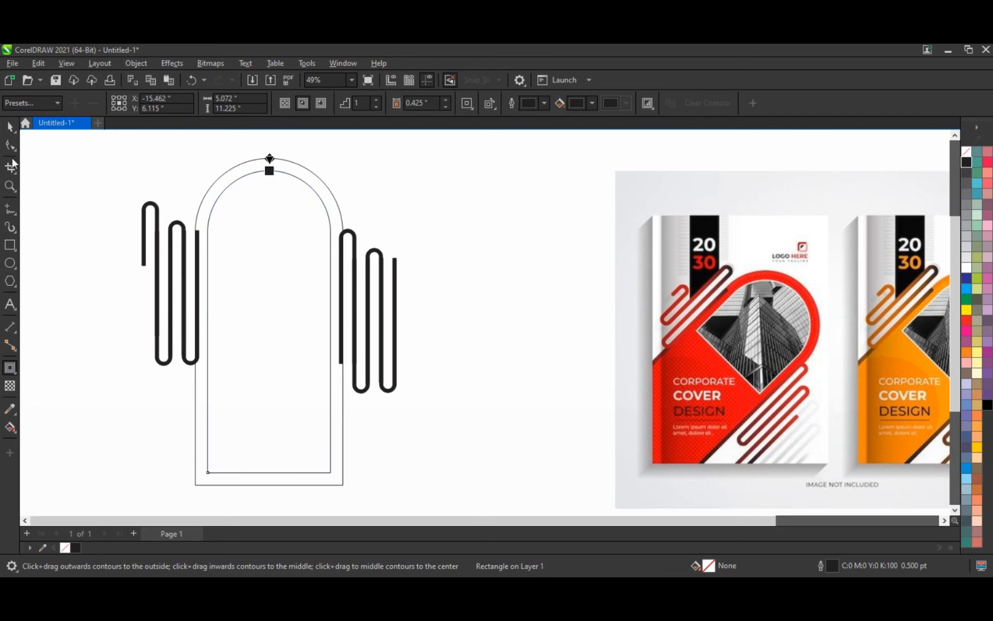
left_click(10, 126)
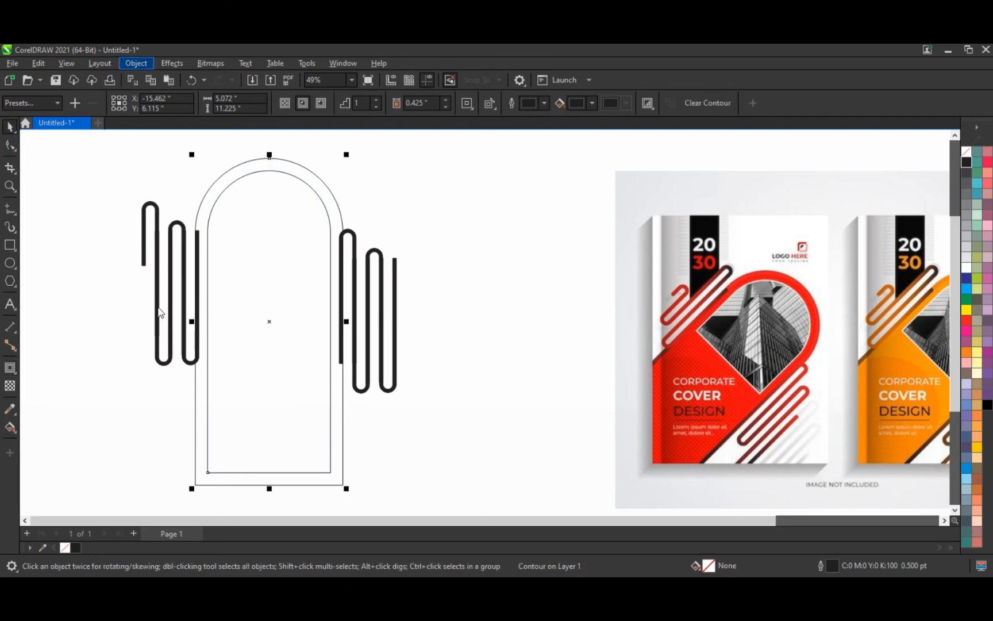
left_click(186, 346)
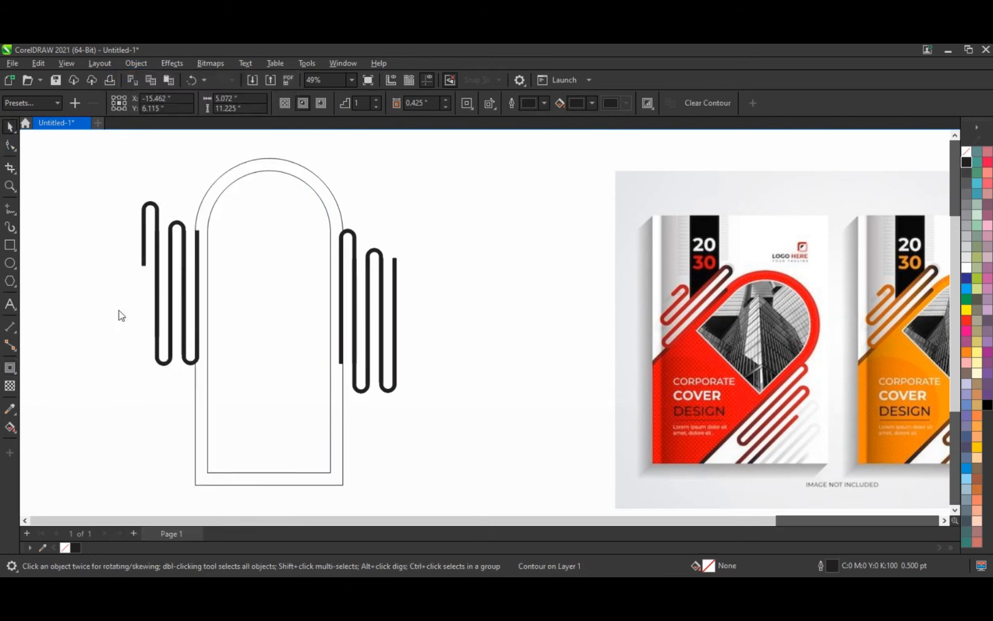
Convert the inner arch outline to curves.
left_click(212, 320)
left_click(214, 323, "ctrl")
key("ctrl+q")
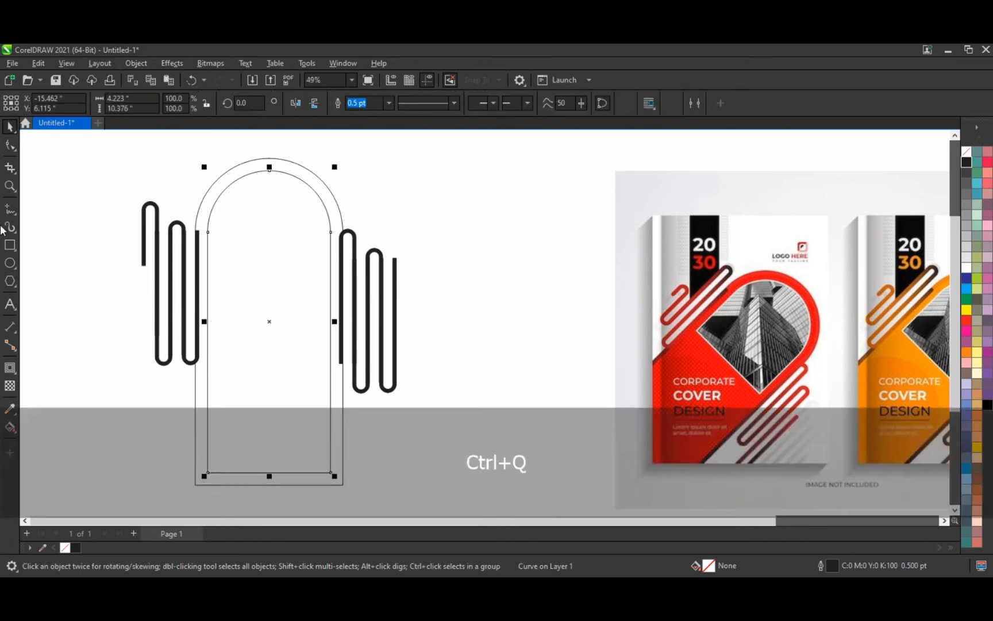
Shorten the inner arch to about 4.83 inches tall by moving its bottom nodes upward.
left_click(9, 145)
left_click_drag(115, 428, 332, 312)
left_click(10, 129)
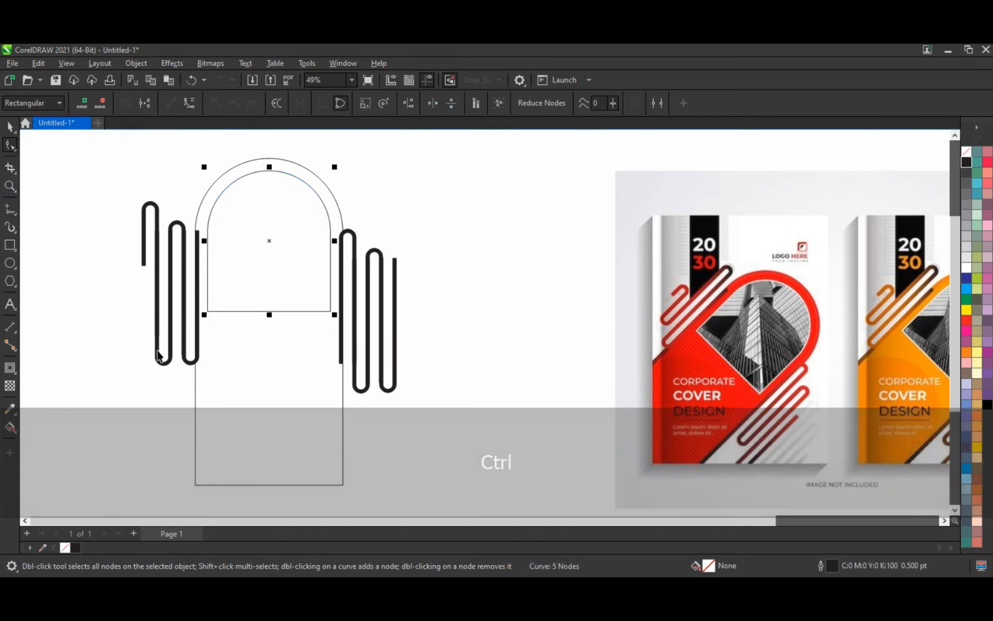
Weld the four pieces of the left zigzag into one shape, and likewise the four pieces of the right zigzag.
left_click(187, 361)
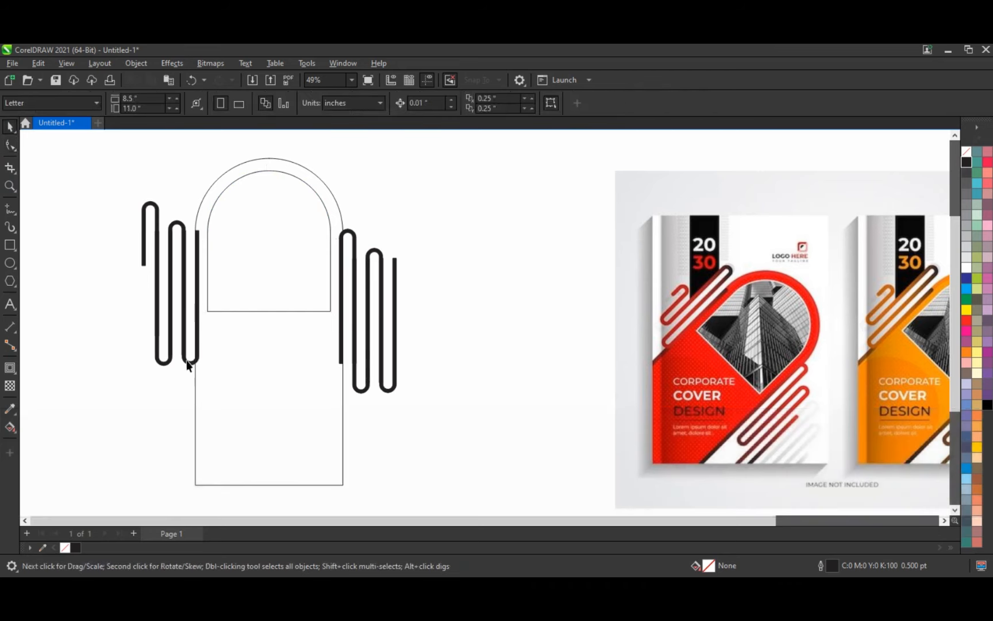
left_click(187, 362)
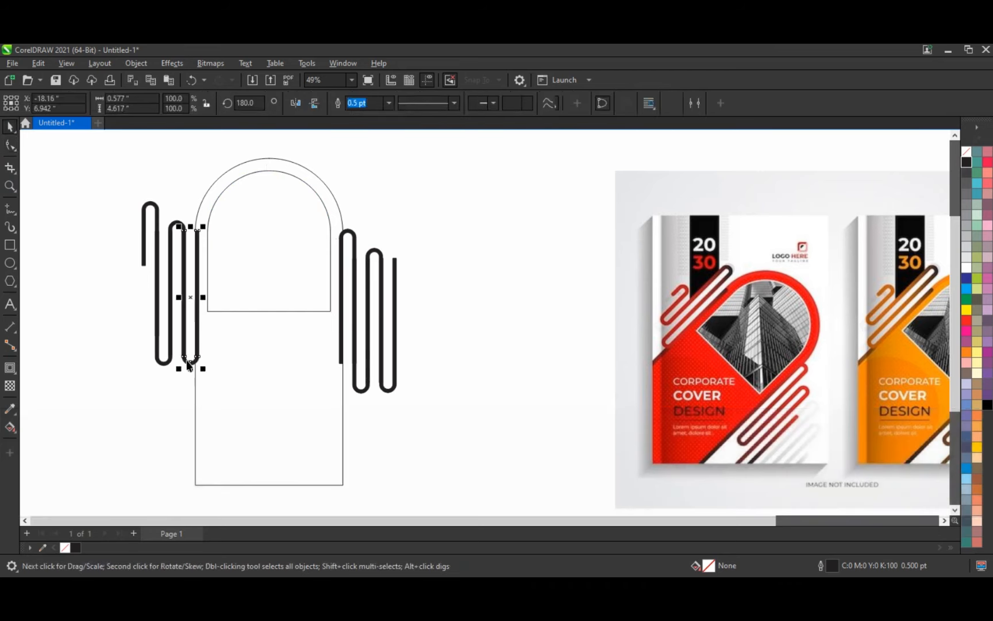
left_click_drag(96, 154, 204, 397)
left_click(362, 104)
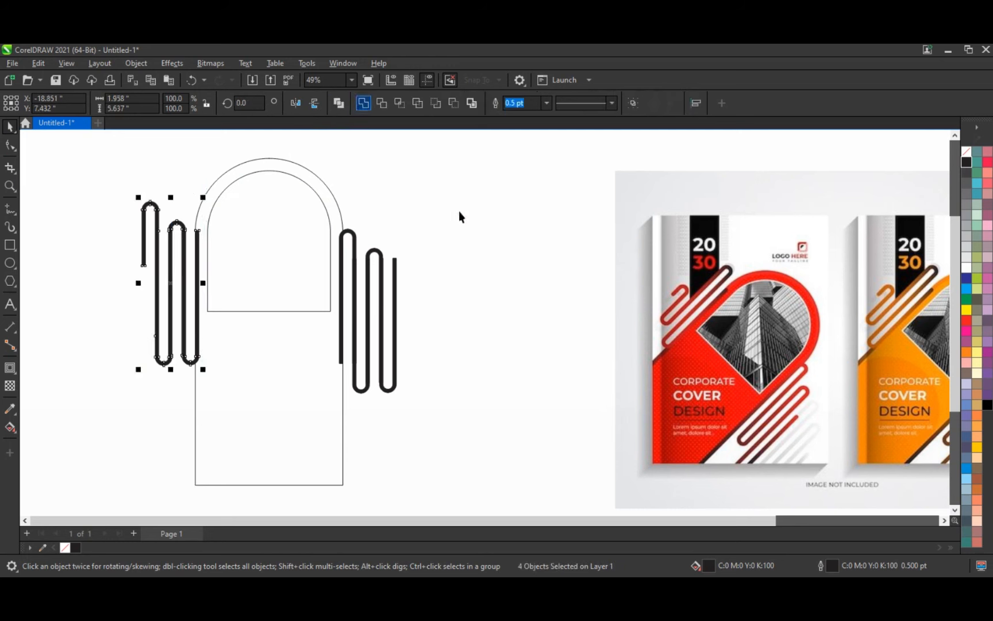
left_click_drag(458, 210, 332, 419)
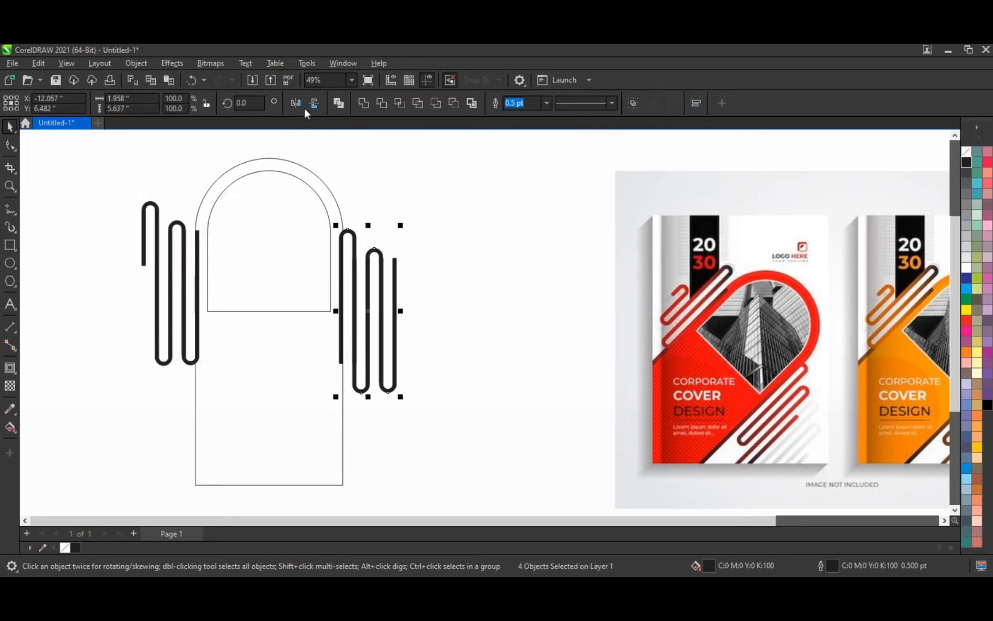
left_click(362, 104)
Weld both zigzags to the outer arch and fill the combined shape with red.
left_click(196, 234, "shift")
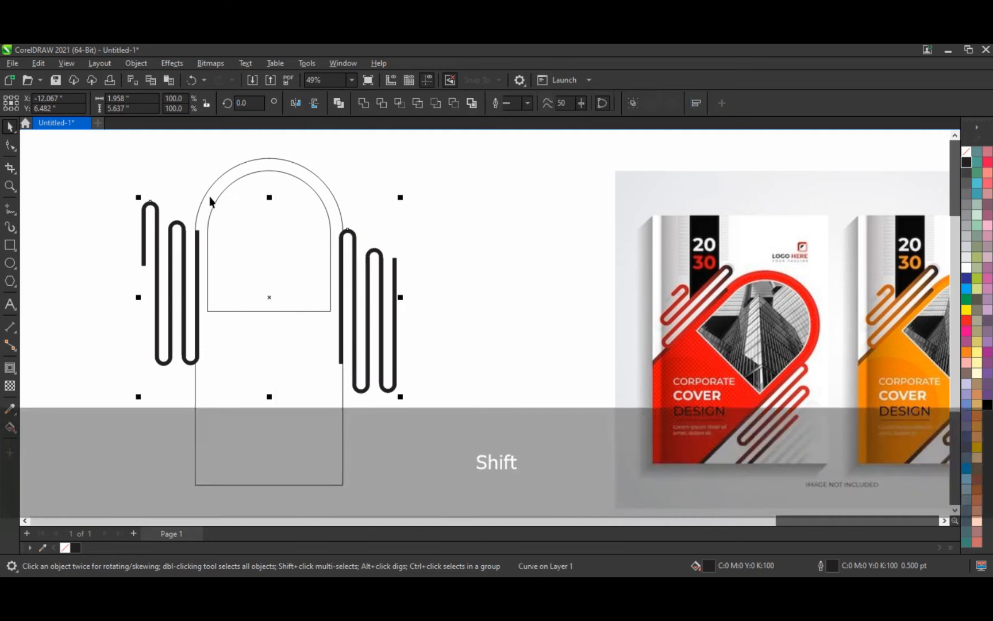
left_click(209, 195, "shift")
left_click(363, 104)
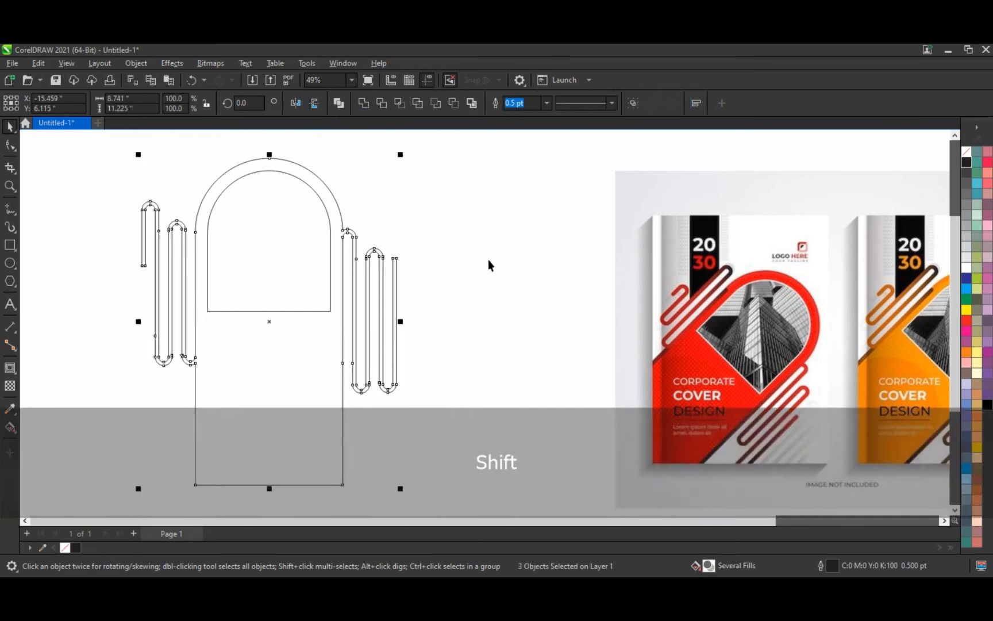
left_click(966, 320)
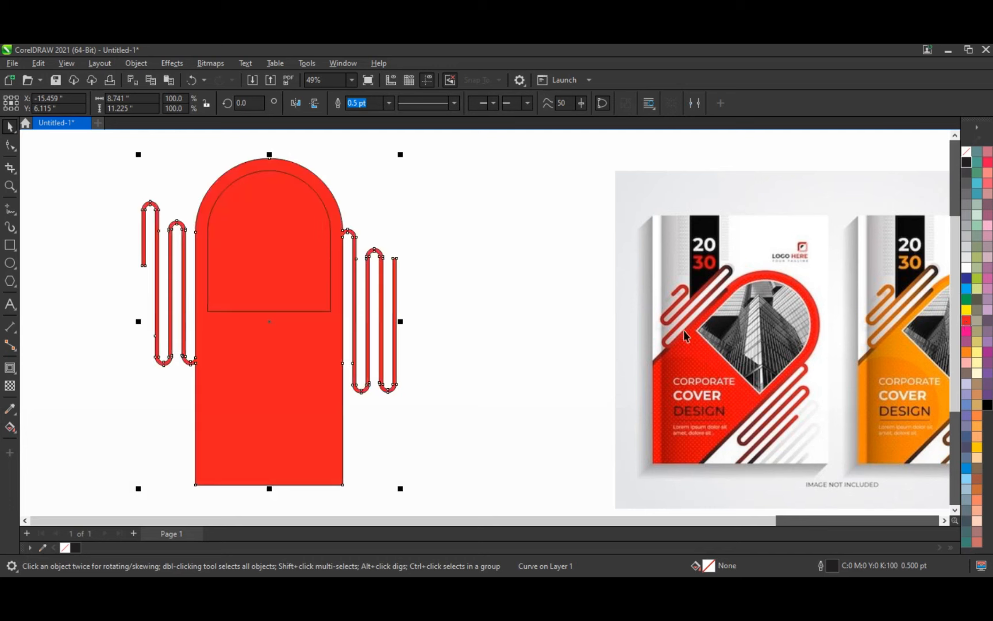
Fill the inner arch with white.
left_click(312, 251)
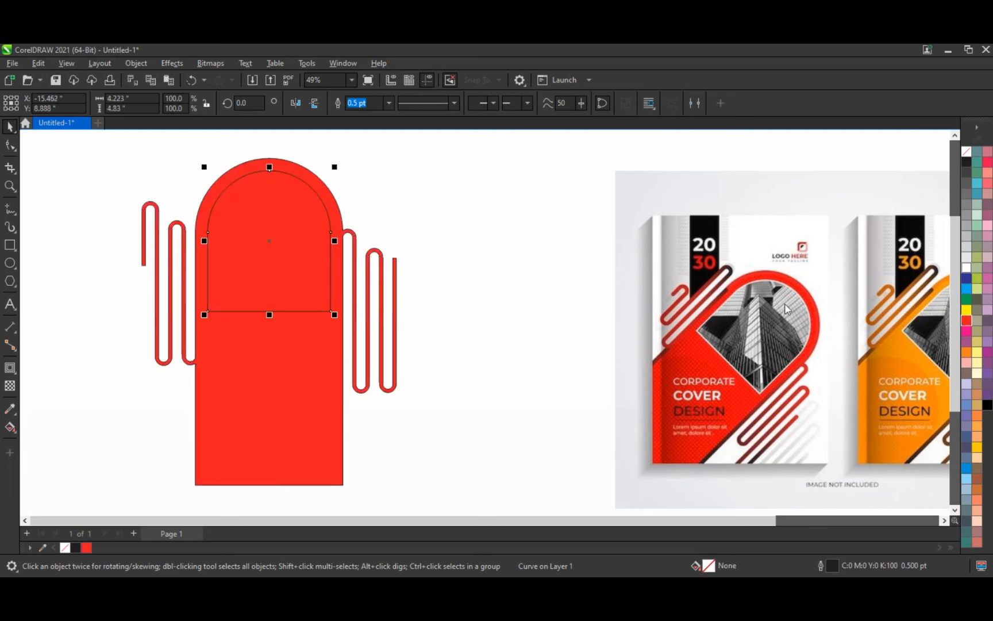
left_click(462, 386)
left_click(329, 431)
Move the red shape and inner arch together about 5.95 inches left and 0.65 inches up.
scroll(370, 426, "down", 1)
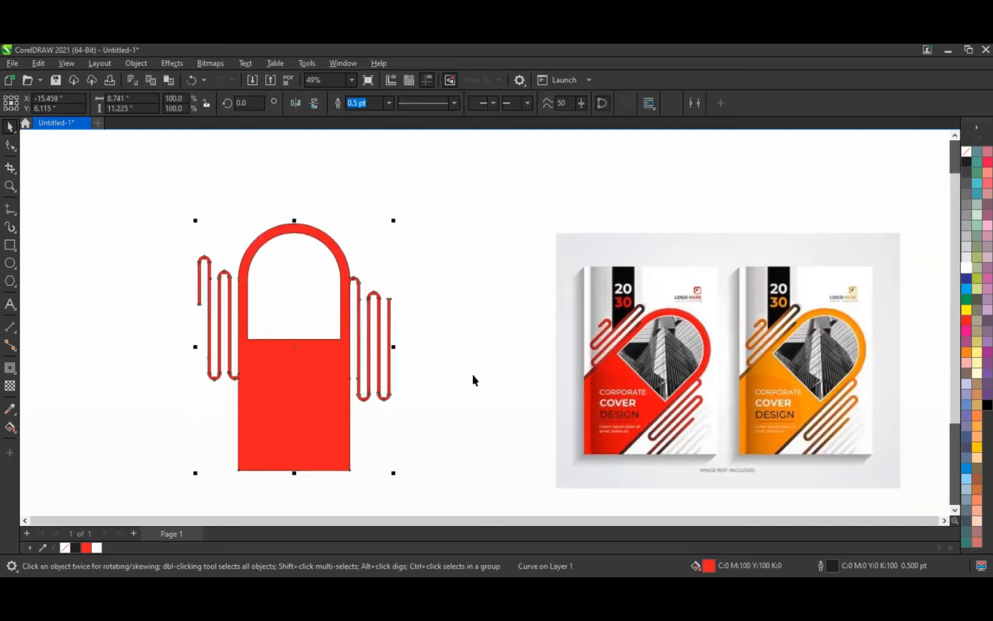
left_click(472, 379)
left_click_drag(330, 425, 419, 497)
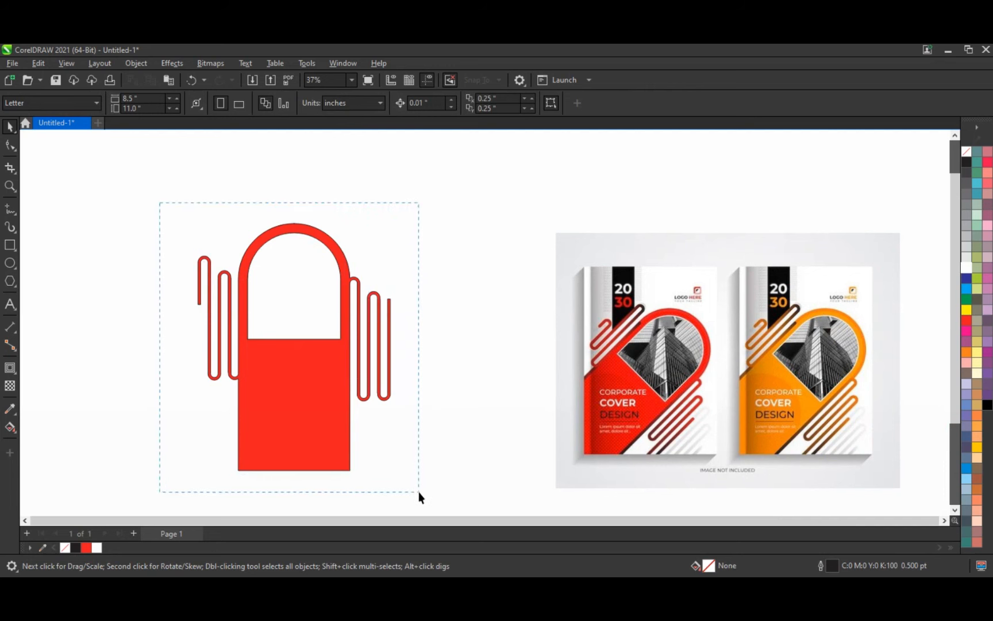
left_click_drag(284, 404, 154, 390)
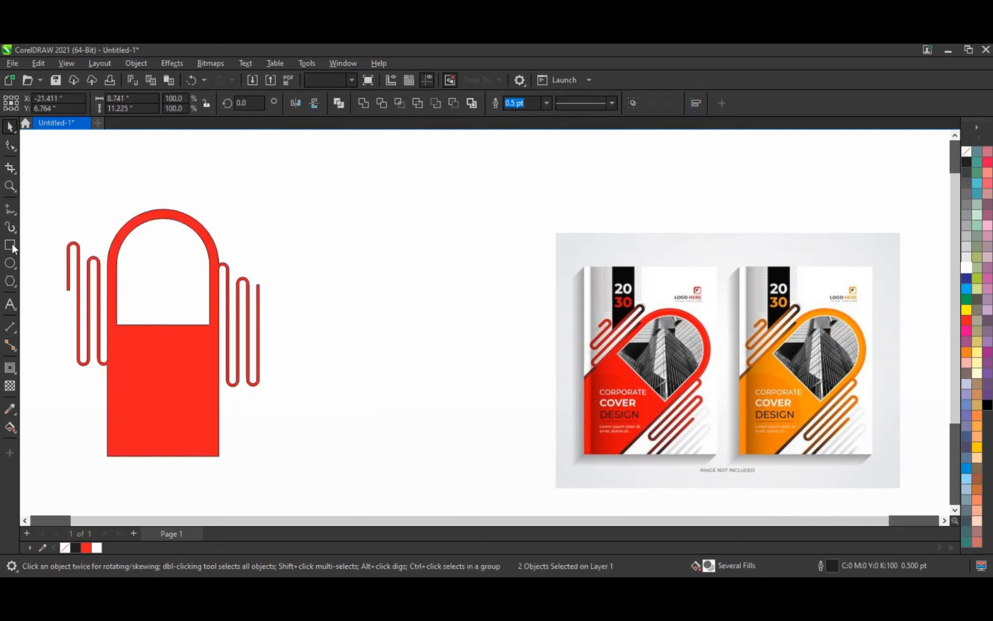
Draw a cover rectangle about 9.56 by 14.53 inches between the artwork and the reference image.
left_click(11, 246)
mouse_move(282, 177)
left_mouse_down()
mouse_move(310, 251)
mouse_move(492, 496)
left_mouse_up()
left_click(12, 131)
Rotate the red shape and inner arch together to 315 degrees and move them onto the cover rectangle.
left_click_drag(40, 205, 273, 483)
left_click(173, 294)
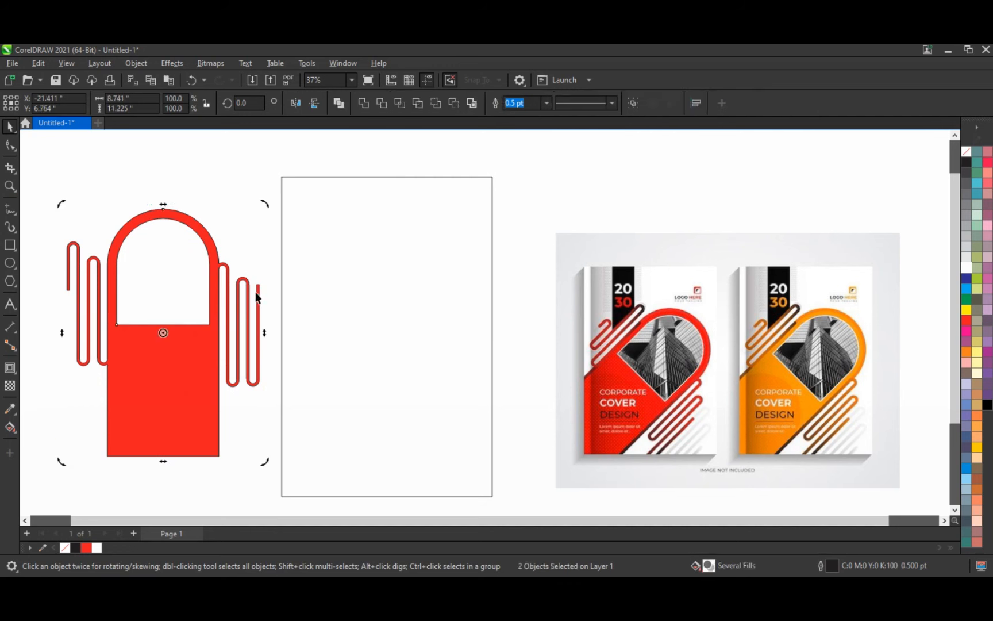
left_click_drag(265, 203, 274, 326)
mouse_move(147, 308)
left_mouse_down()
mouse_move(321, 377)
mouse_move(339, 373)
mouse_move(328, 373)
left_mouse_up()
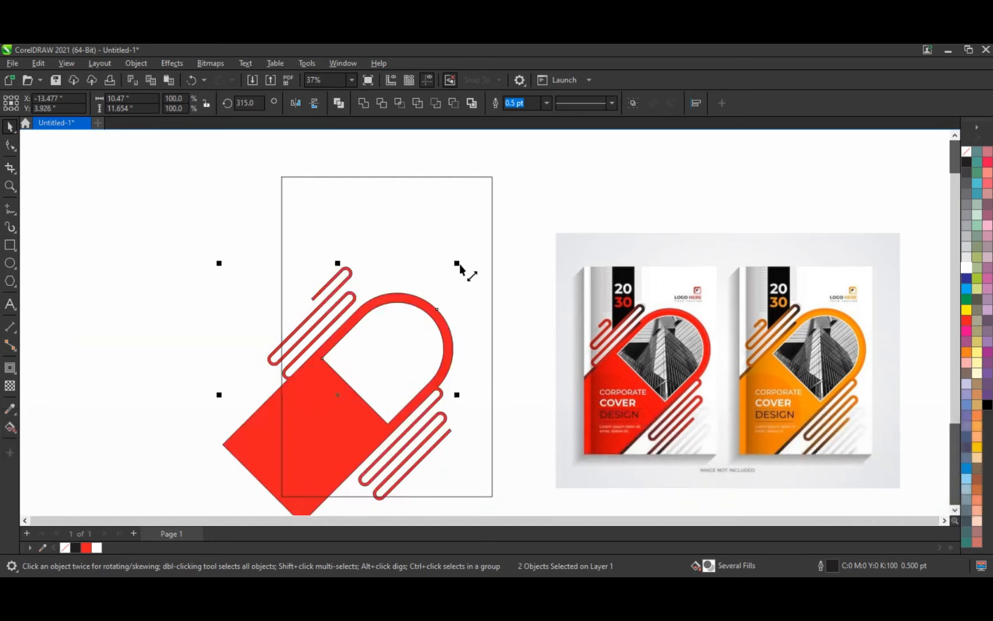
Scale the rotated artwork to about 97.3% and position it within the lower half of the cover rectangle.
mouse_move(459, 268)
left_mouse_down()
mouse_move(481, 243)
mouse_move(449, 288)
left_mouse_up()
left_click_drag(349, 388, 351, 404)
left_click_drag(236, 274, 241, 279)
left_click_drag(463, 279, 473, 269)
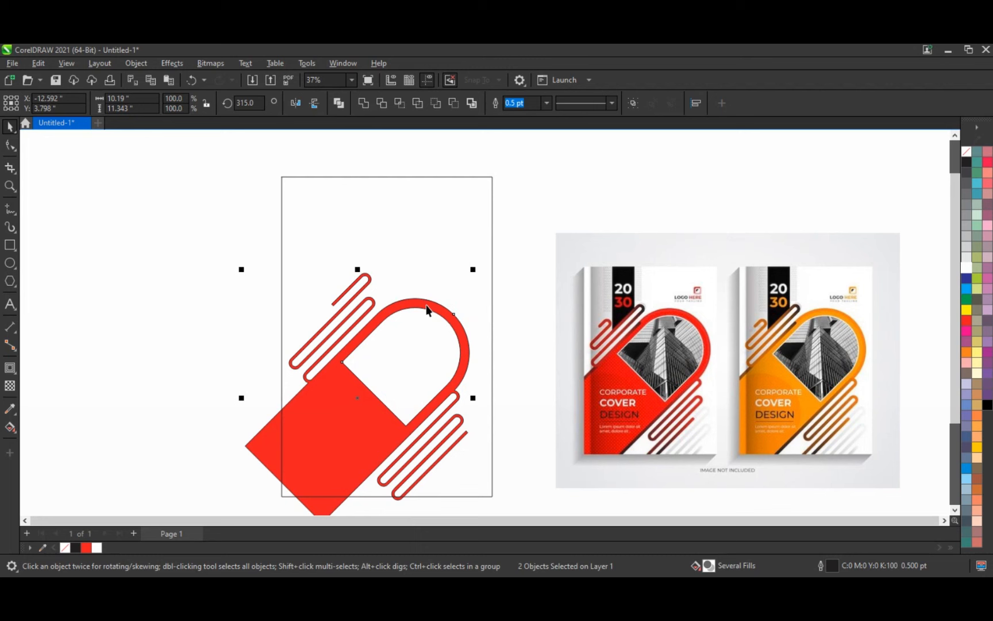
left_click_drag(359, 398, 361, 402)
Extend the red body's lower end about 1.06 inches diagonally outward by moving its two end nodes.
left_click(257, 448)
scroll(148, 298, "down", 1)
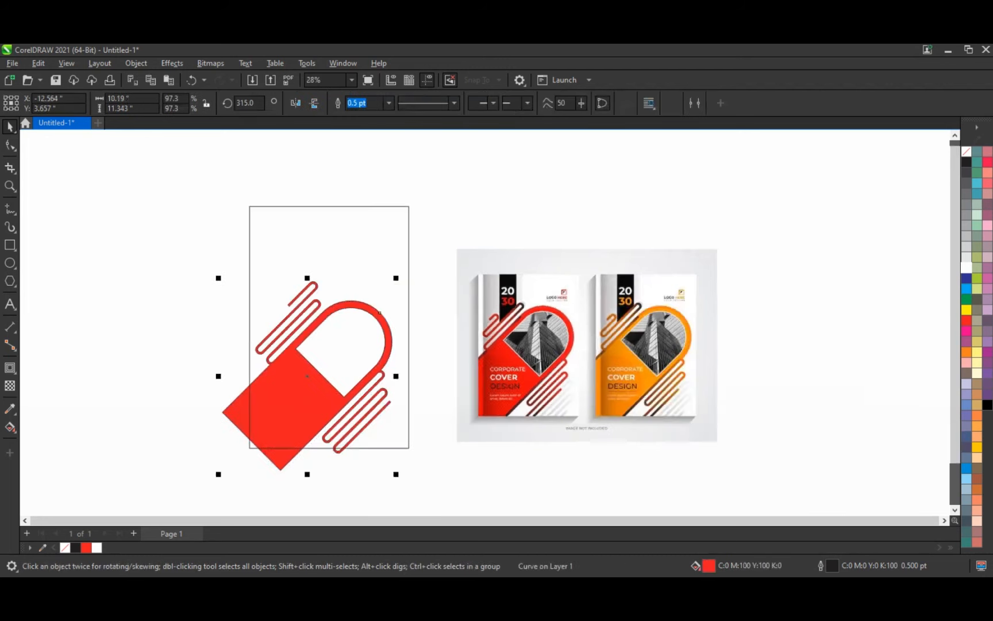
left_click(10, 145)
left_click_drag(184, 395, 289, 486)
left_click_drag(277, 475, 265, 485)
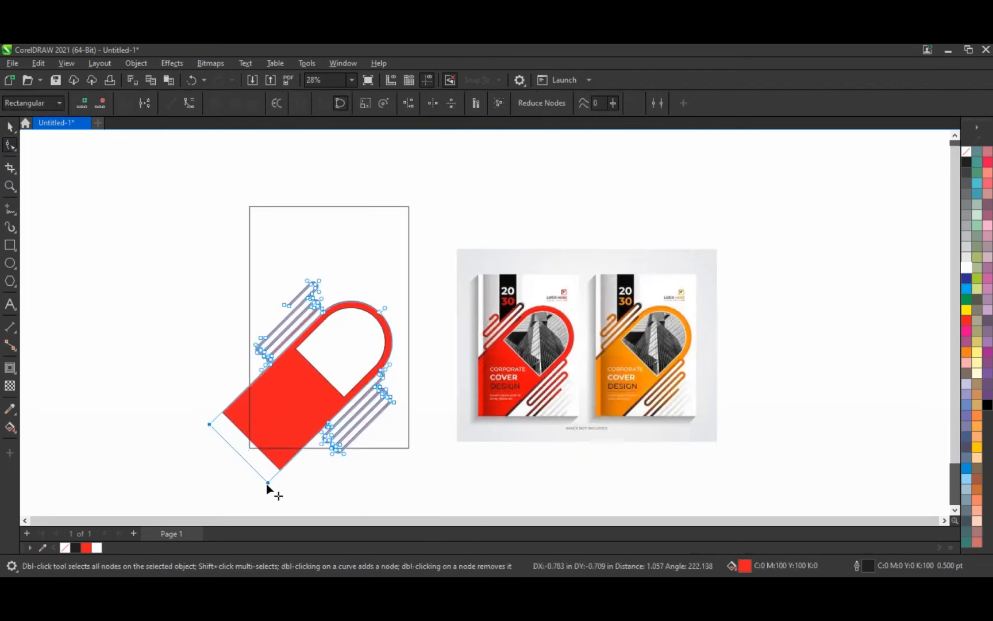
key("space")
Change the red shape's uniform fill to dark red C20 M100 Y100 K18.
left_click(12, 426)
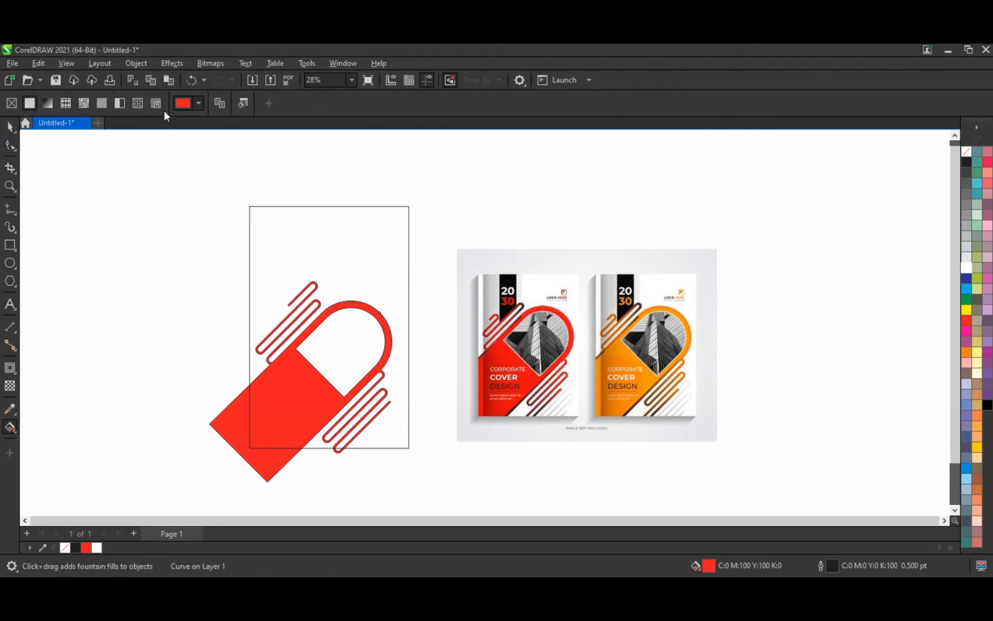
left_click(185, 105)
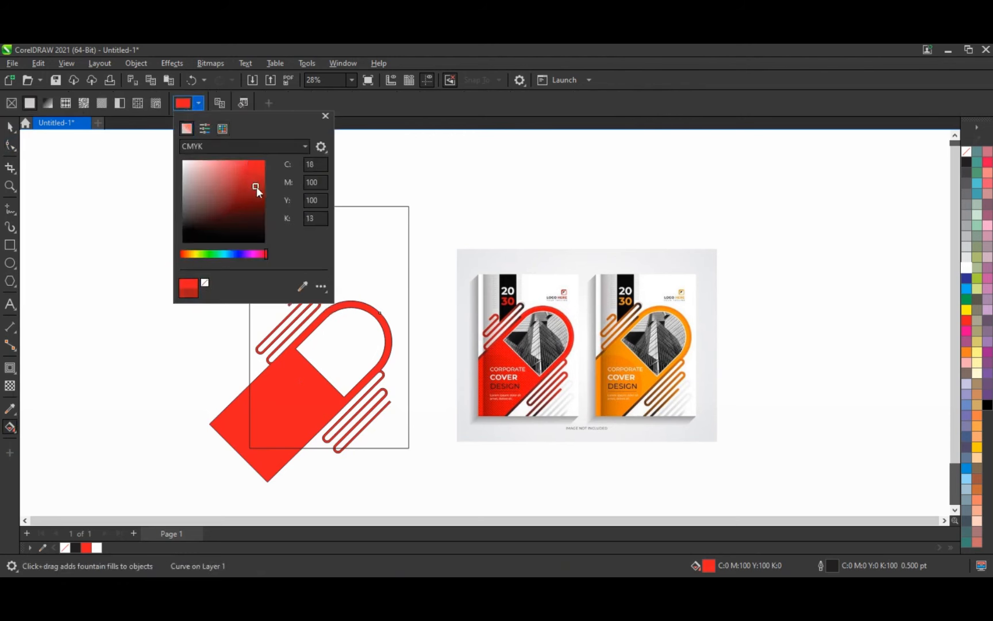
left_click(257, 186)
left_click(10, 126)
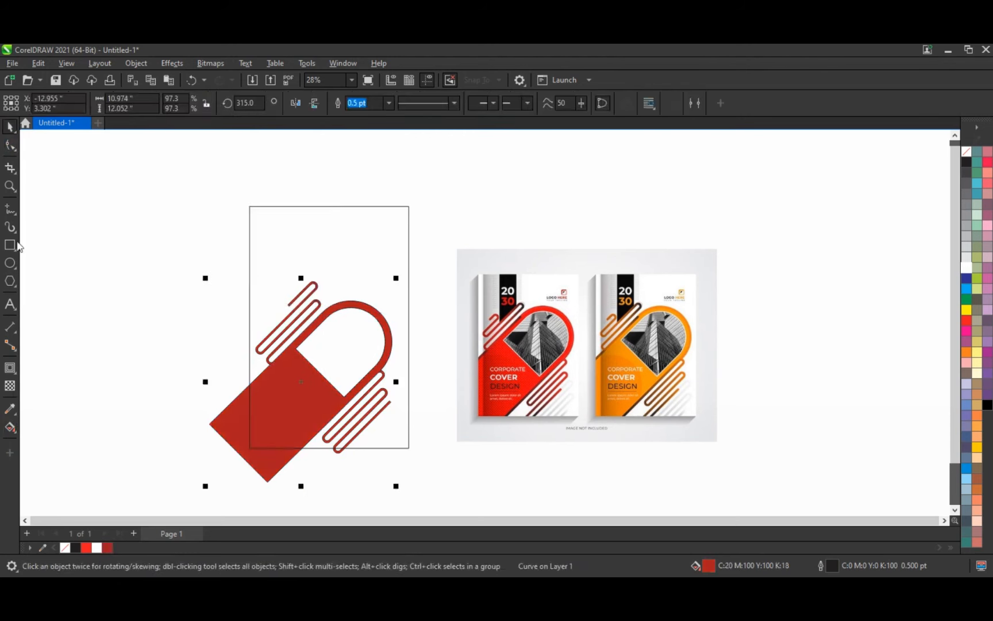
Apply a linear fountain fill running diagonally from dark red at the body's lower end to bright red at the arch.
key("z")
left_click_drag(180, 254, 706, 486)
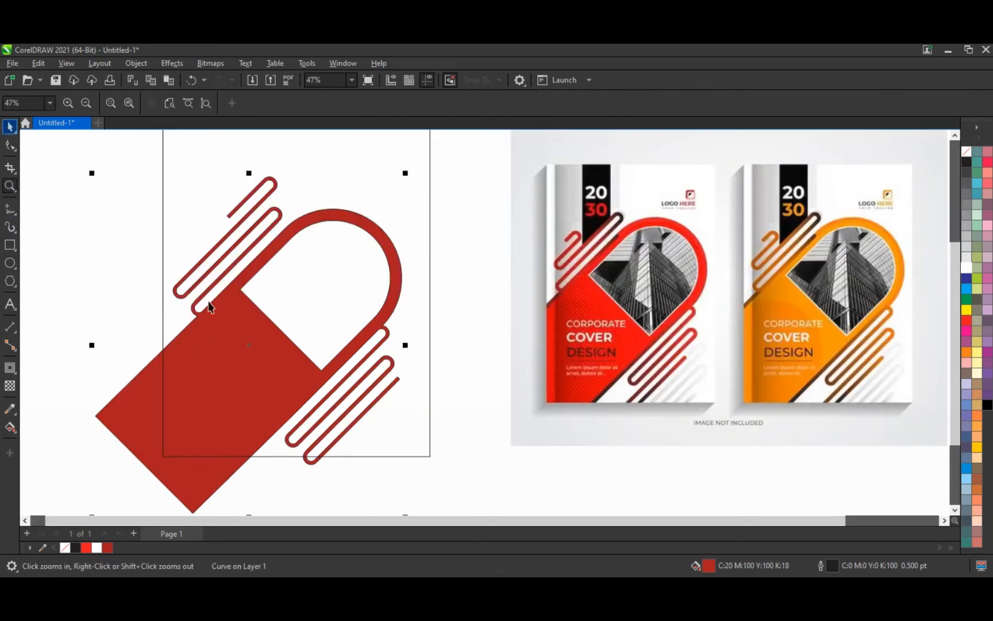
key("g")
left_click_drag(150, 427, 272, 302)
left_click_drag(272, 302, 290, 292)
left_click_drag(156, 421, 166, 408)
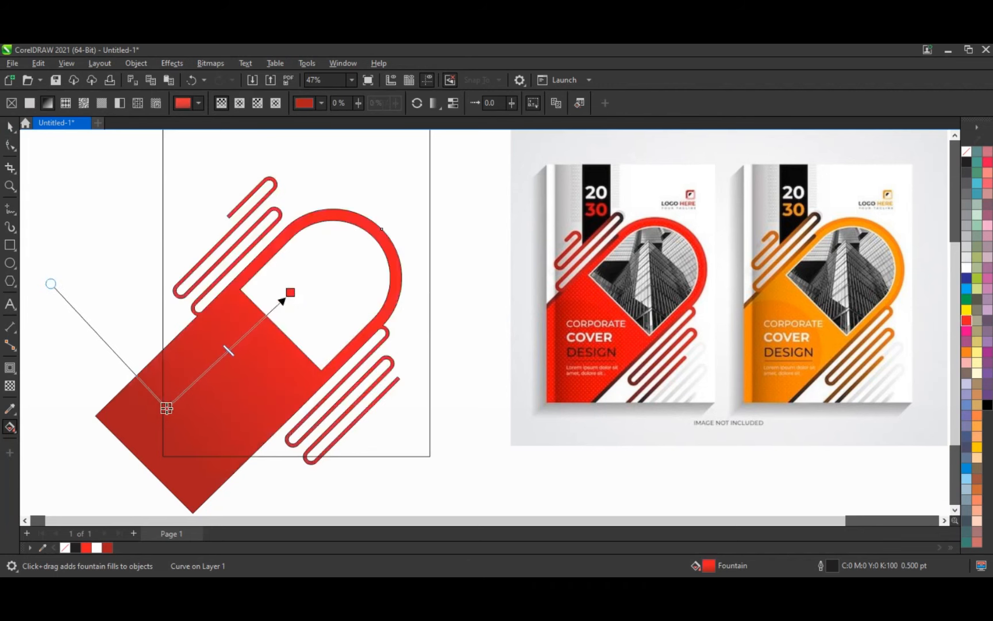
left_click(10, 126)
left_click(135, 301)
Remove the outline from the gradient-filled red shape.
scroll(160, 332, "down", 1)
scroll(160, 335, "down", 1)
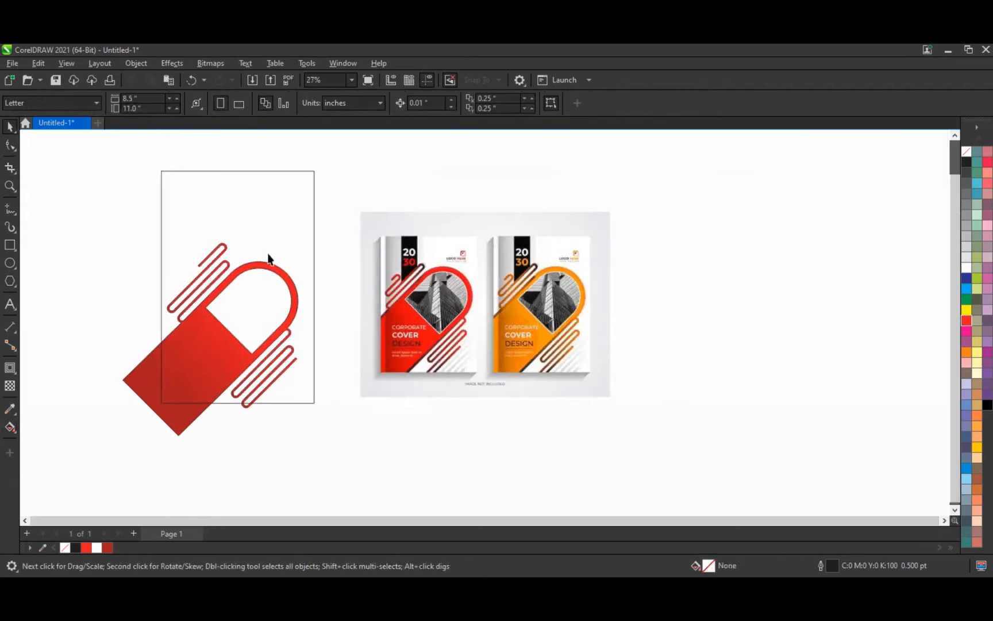
left_click(132, 386)
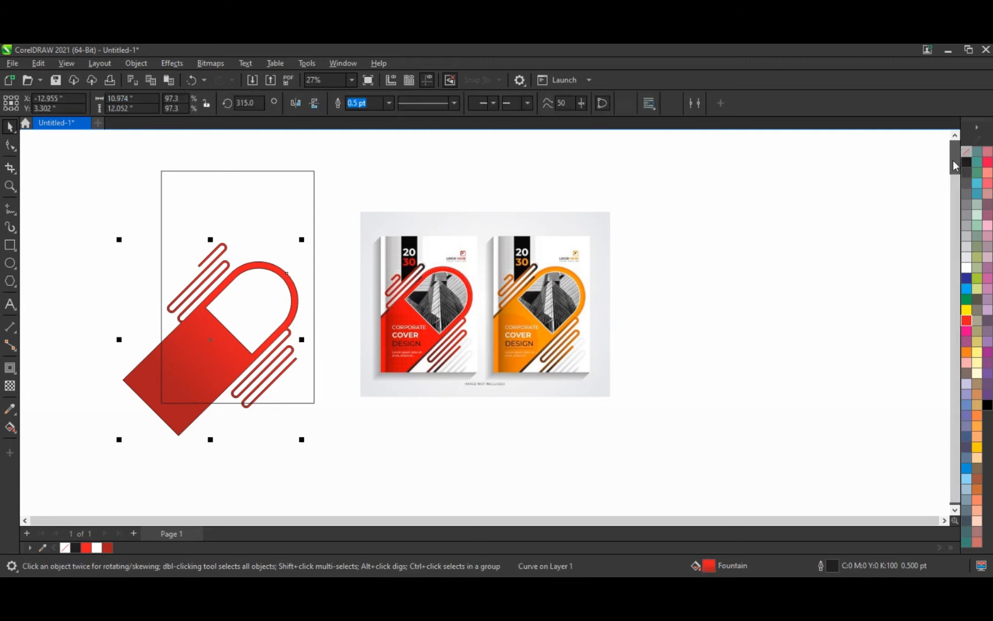
right_click(965, 153)
left_click(948, 166)
left_click(719, 259)
Give the inner arch a 4.0 pt white outline and a dark gray fill.
left_click_drag(95, 216, 141, 291)
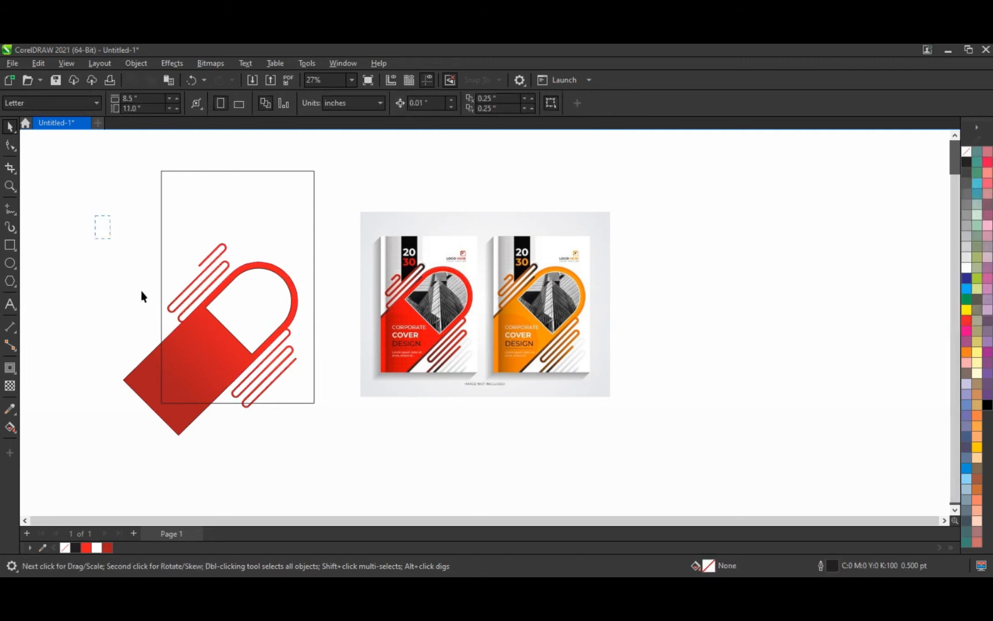
left_click_drag(307, 448, 311, 451)
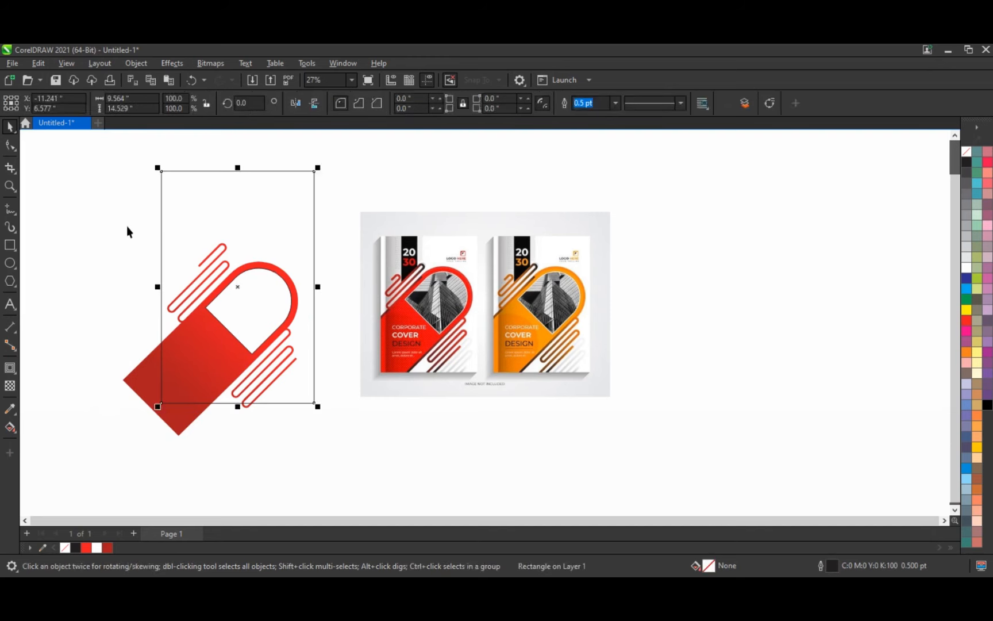
left_click_drag(128, 228, 298, 364)
left_click(389, 103)
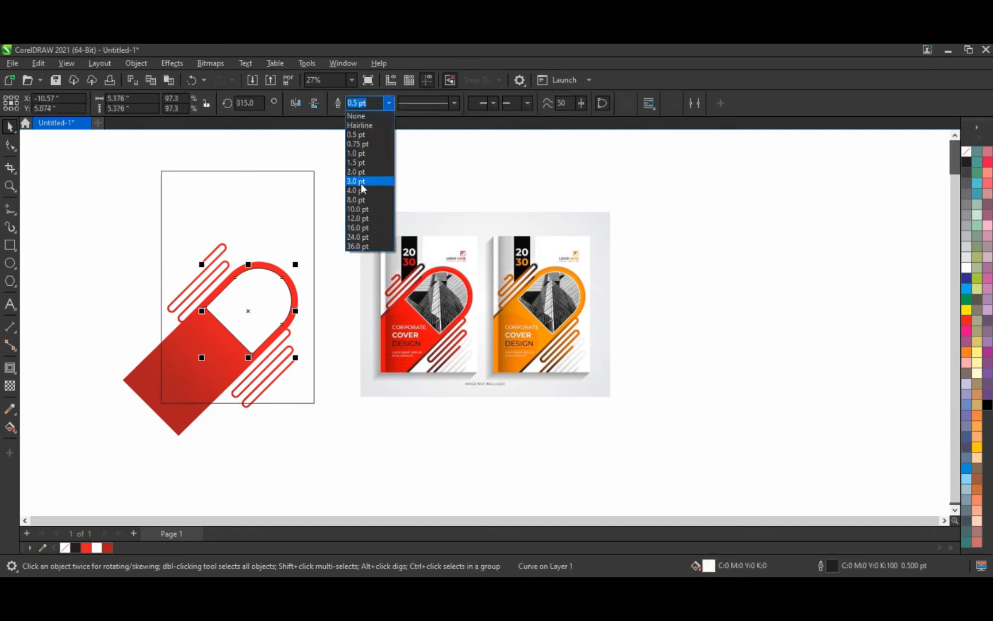
left_click(361, 191)
right_click(951, 275)
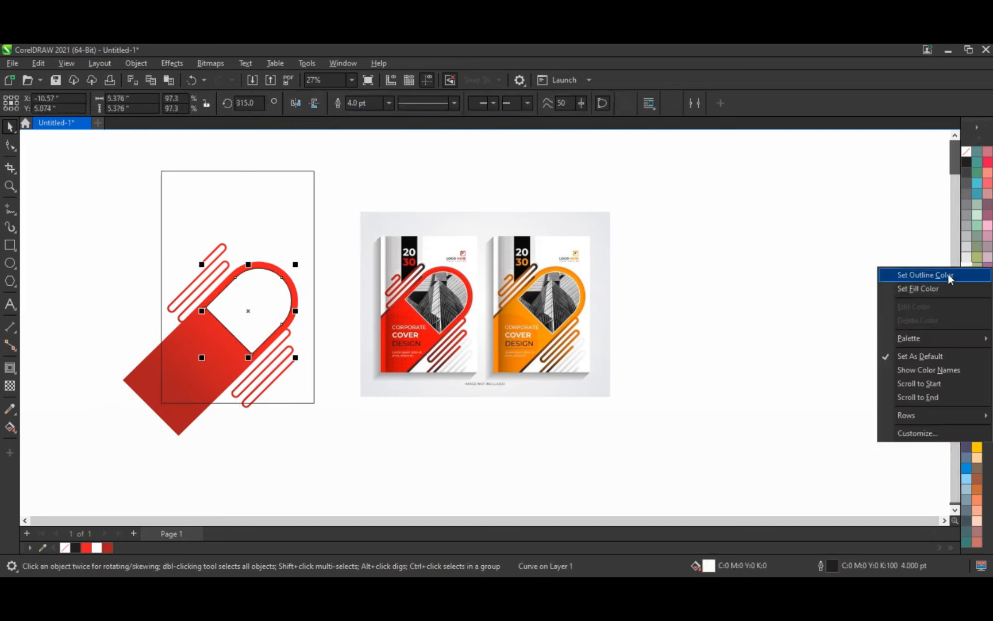
left_click(967, 185)
PowerClip the red shape and gray inner arch inside the cover rectangle.
left_click_drag(345, 449, 93, 226)
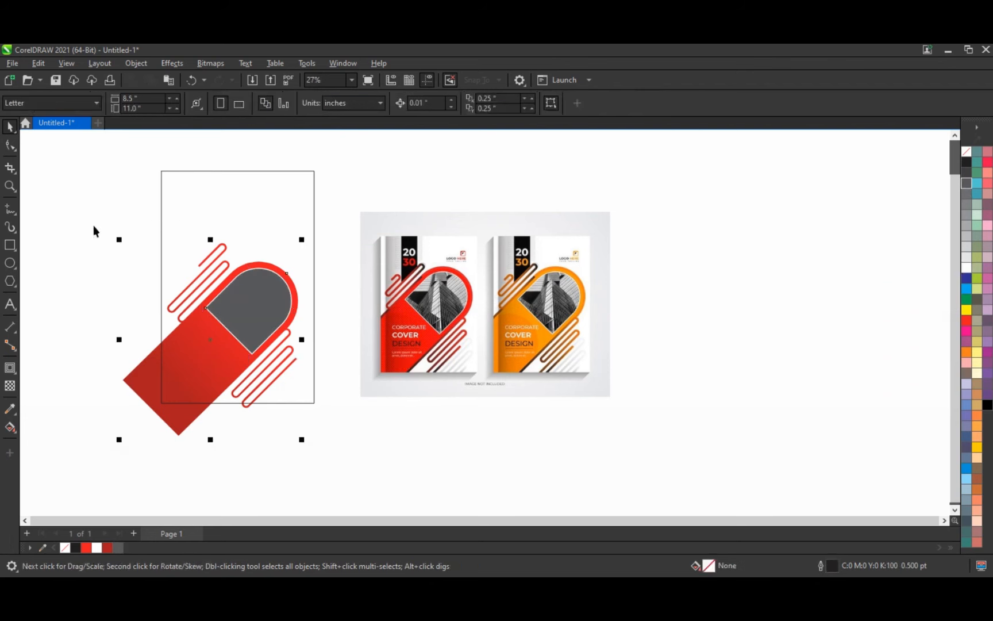
right_click(130, 378)
left_click(173, 391)
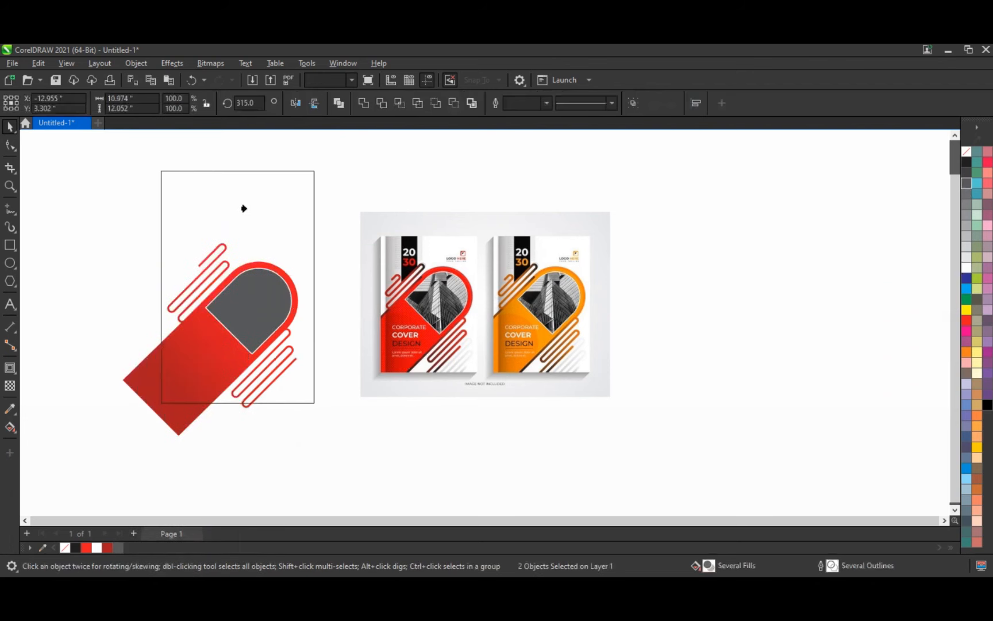
left_click(243, 208)
key("Escape")
left_click(10, 186)
left_click_drag(149, 160, 617, 436)
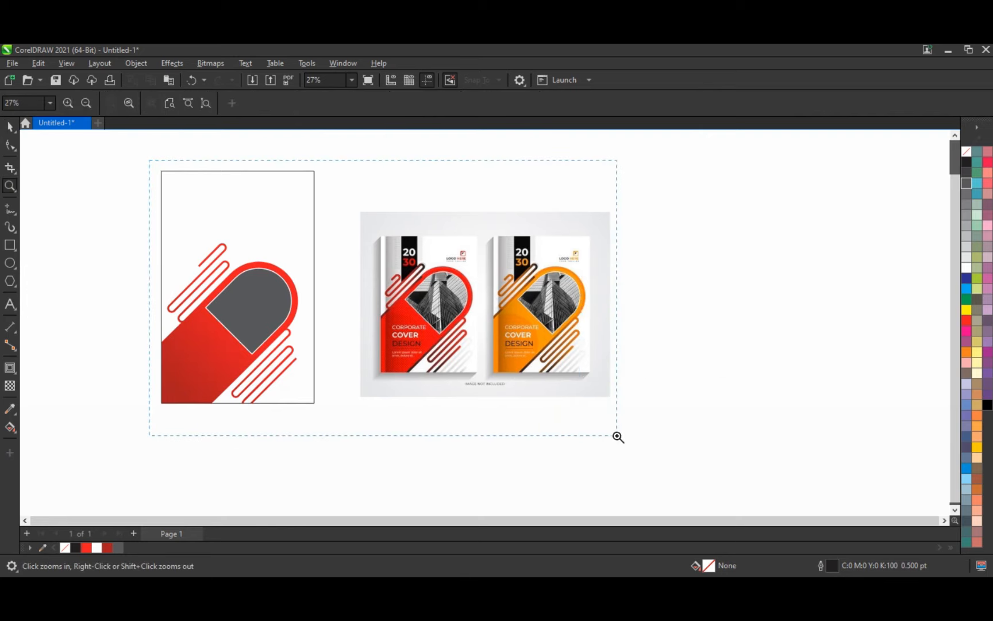
key("space")
left_click(233, 183)
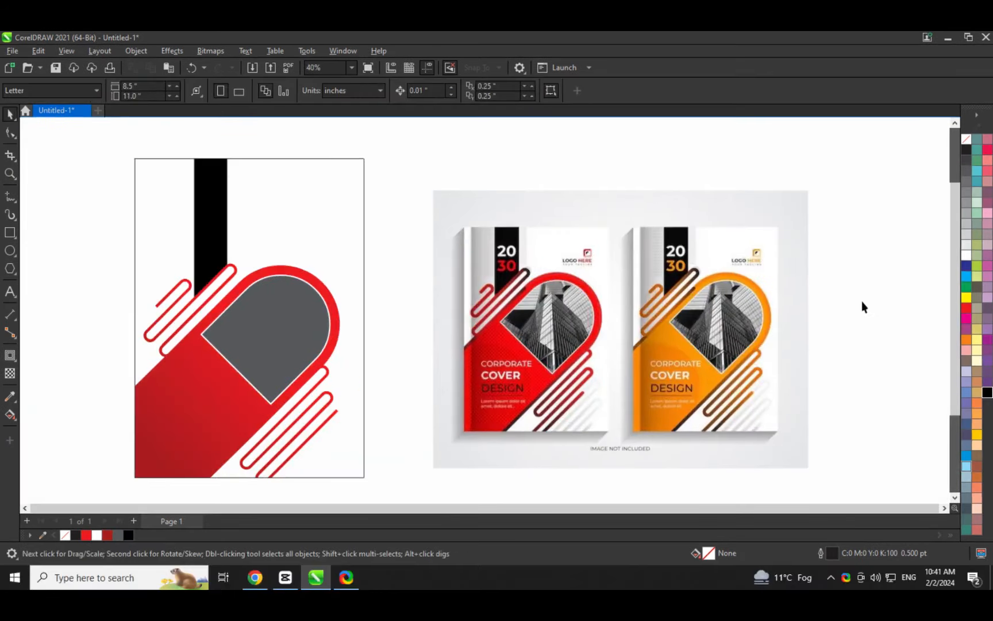